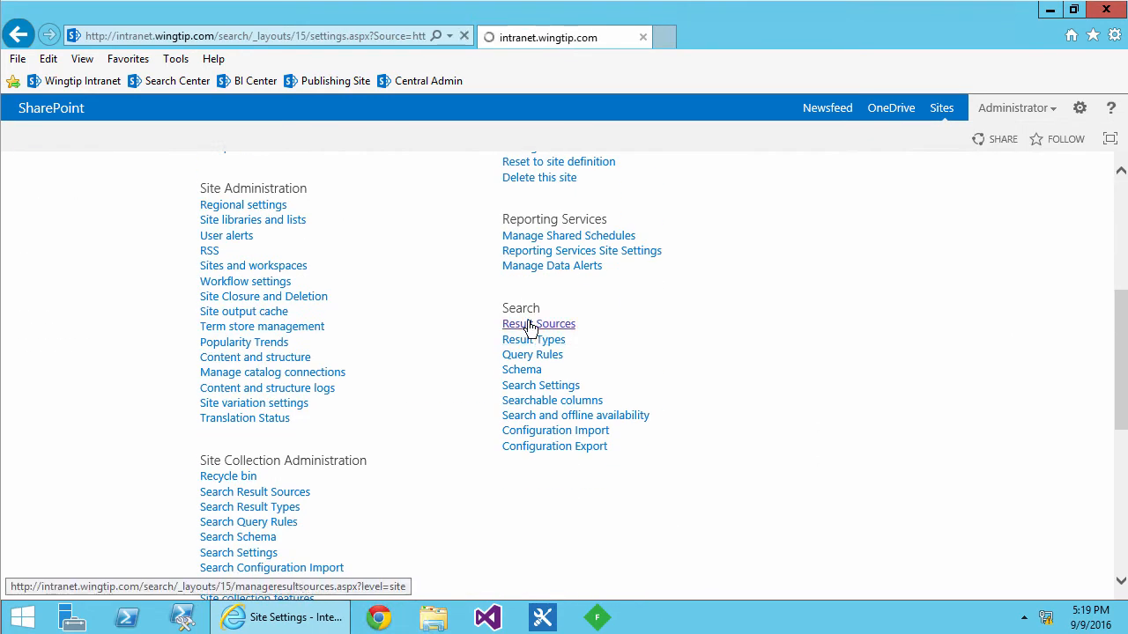
Start a new result source named Products and launch its query builder.
left_click(264, 370)
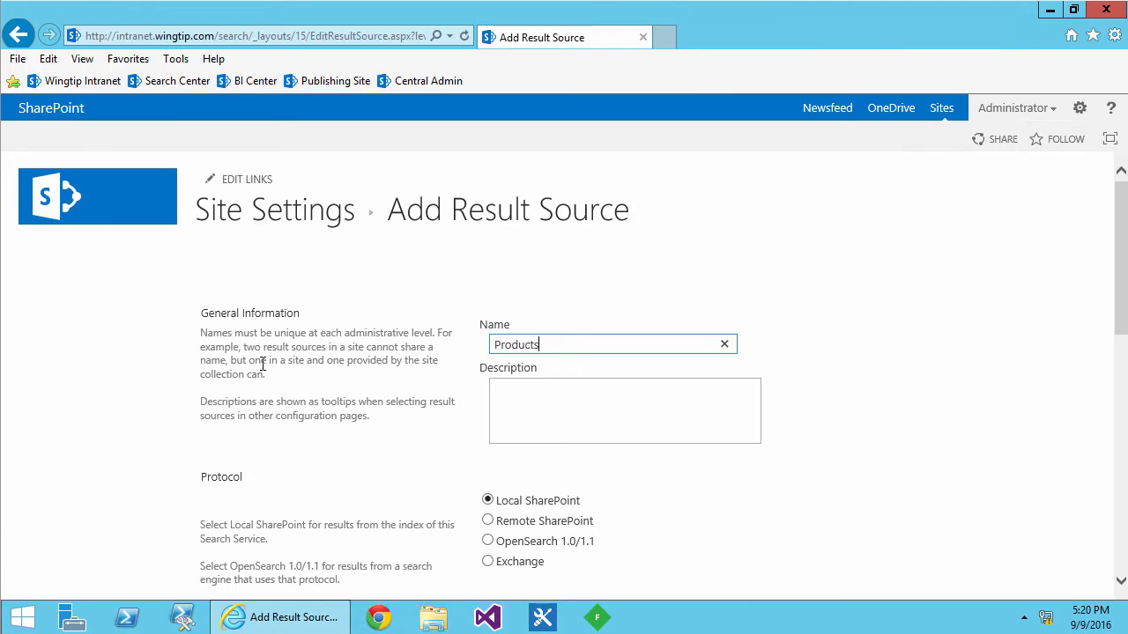
scroll(887, 460, "down", 5)
left_click(831, 445)
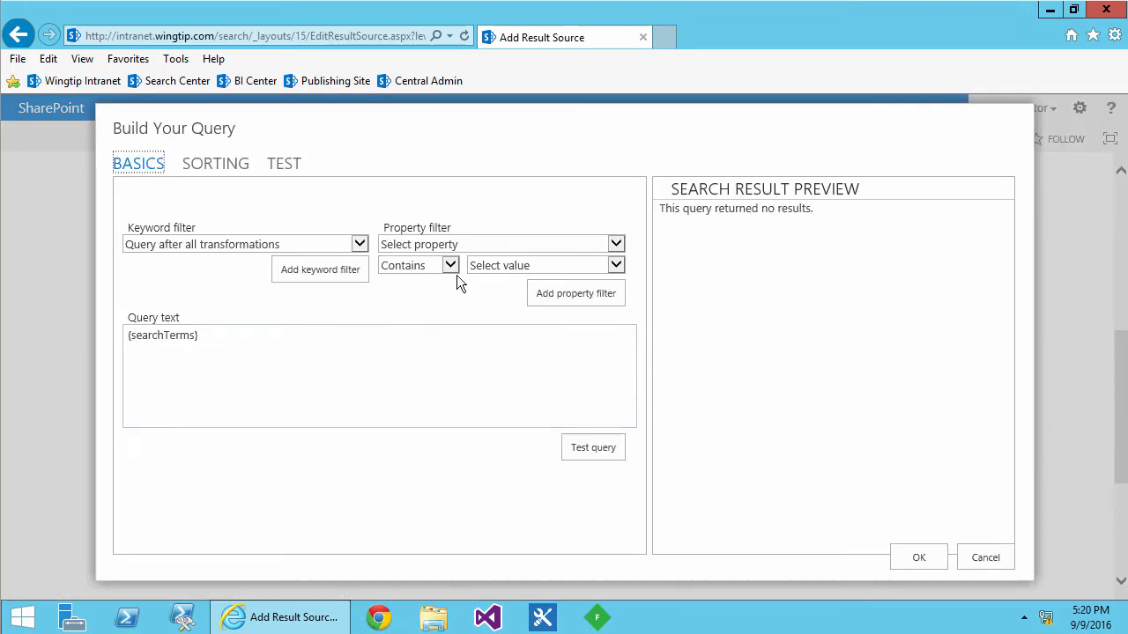
Add a property filter where ContentType contains the manual value Product, and test the query.
left_click(432, 244)
left_click(428, 282)
left_click(485, 268)
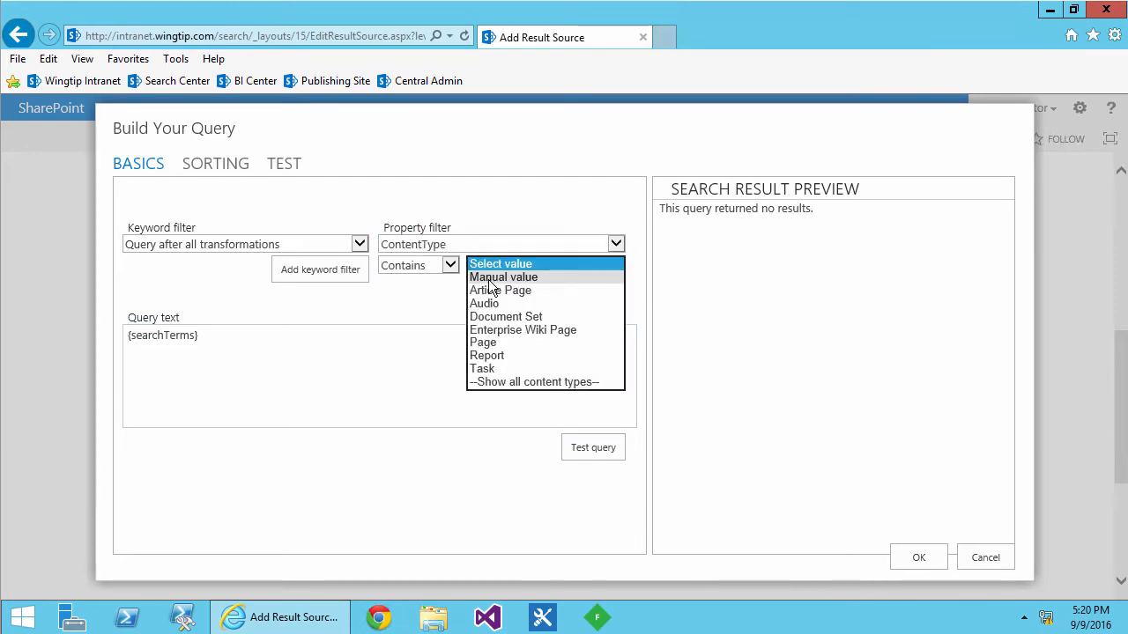
left_click(492, 277)
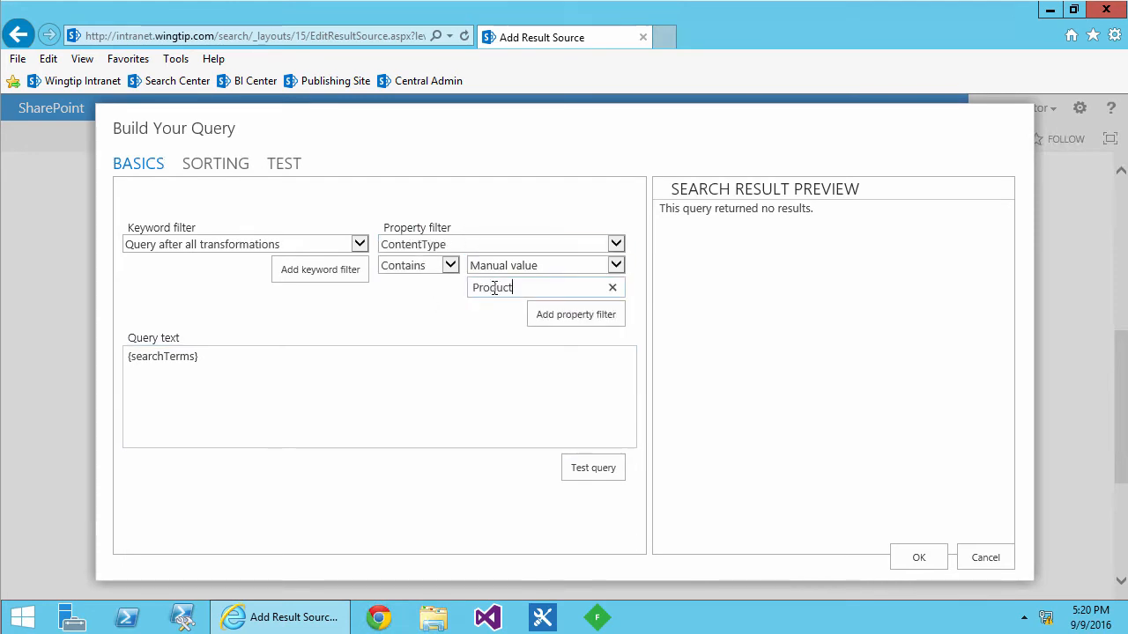
left_click(557, 312)
left_click(585, 468)
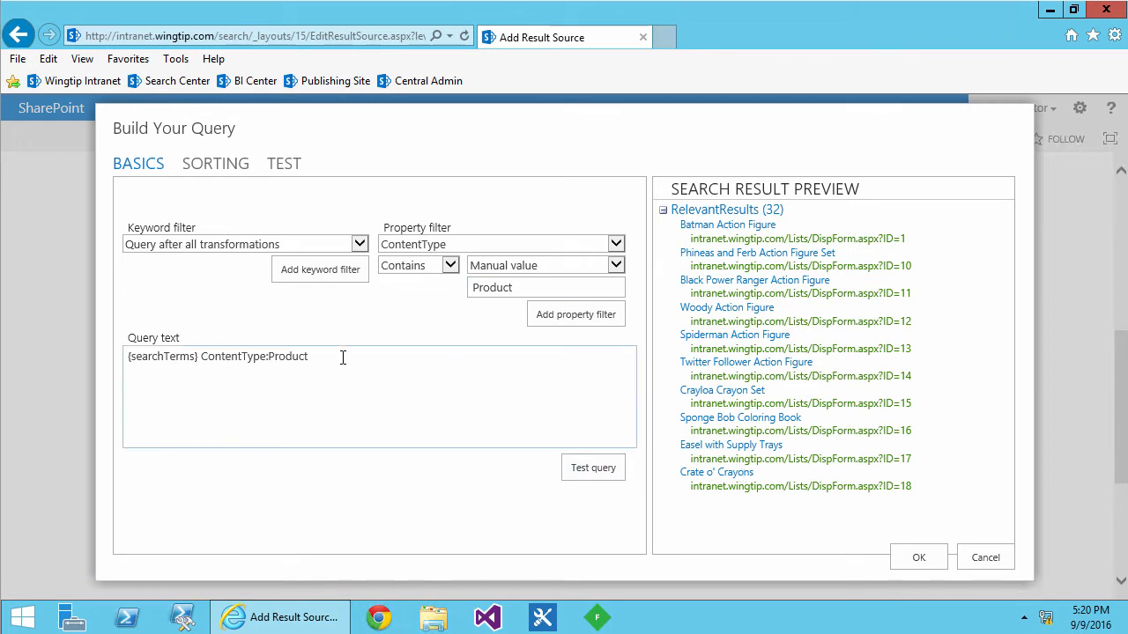
Change the query text to {?{searchTerms} ContentType:Product} and test it.
type("{")
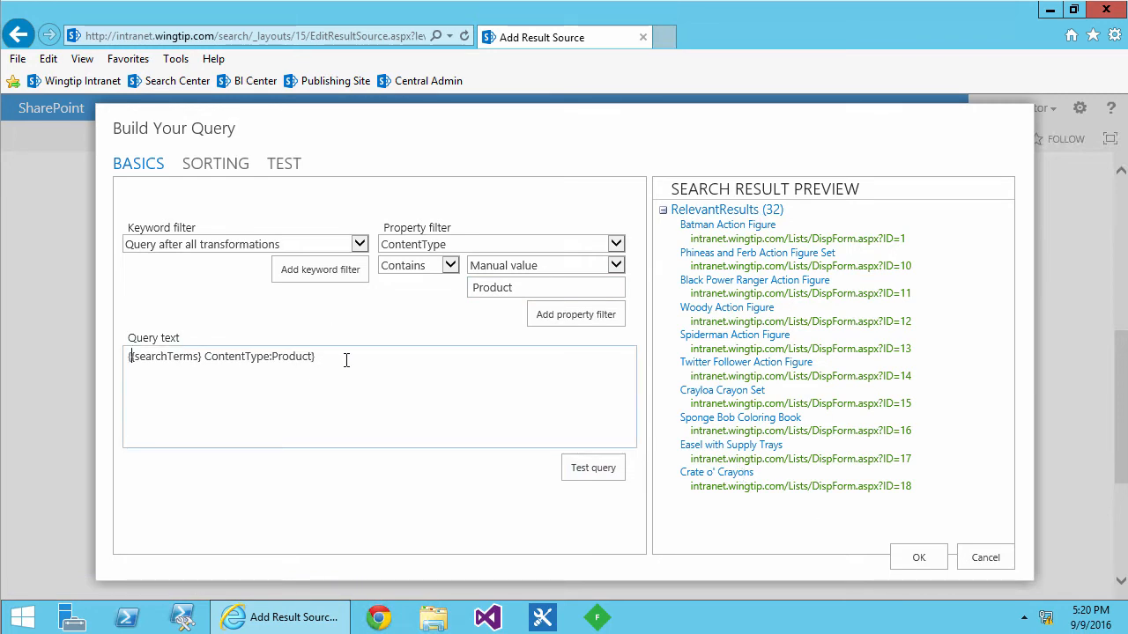
type("?")
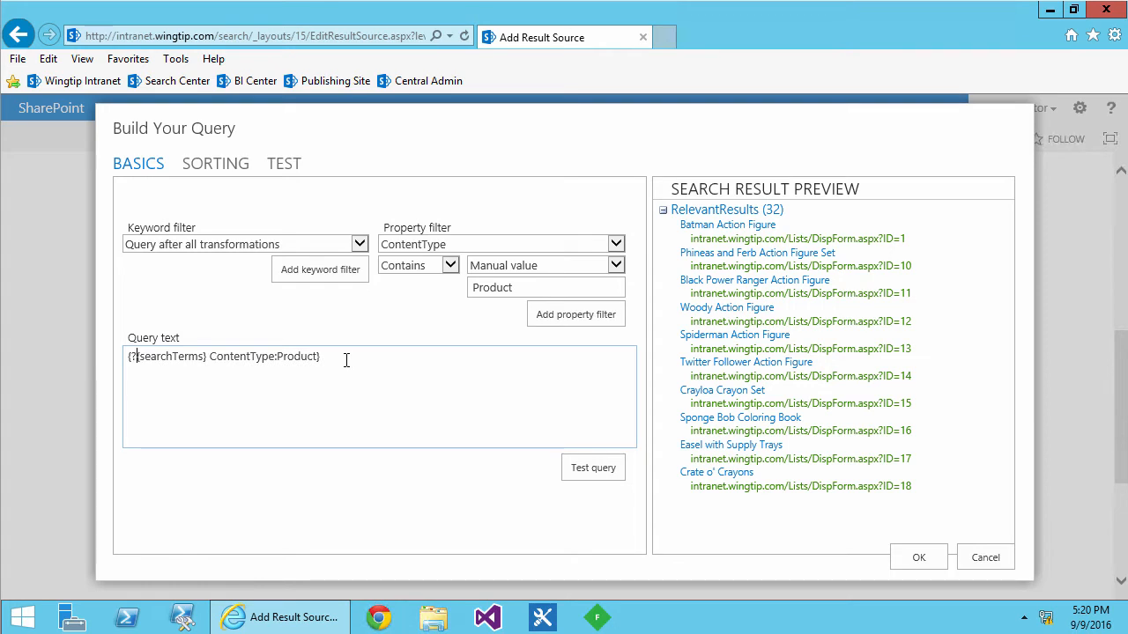
left_click(576, 469)
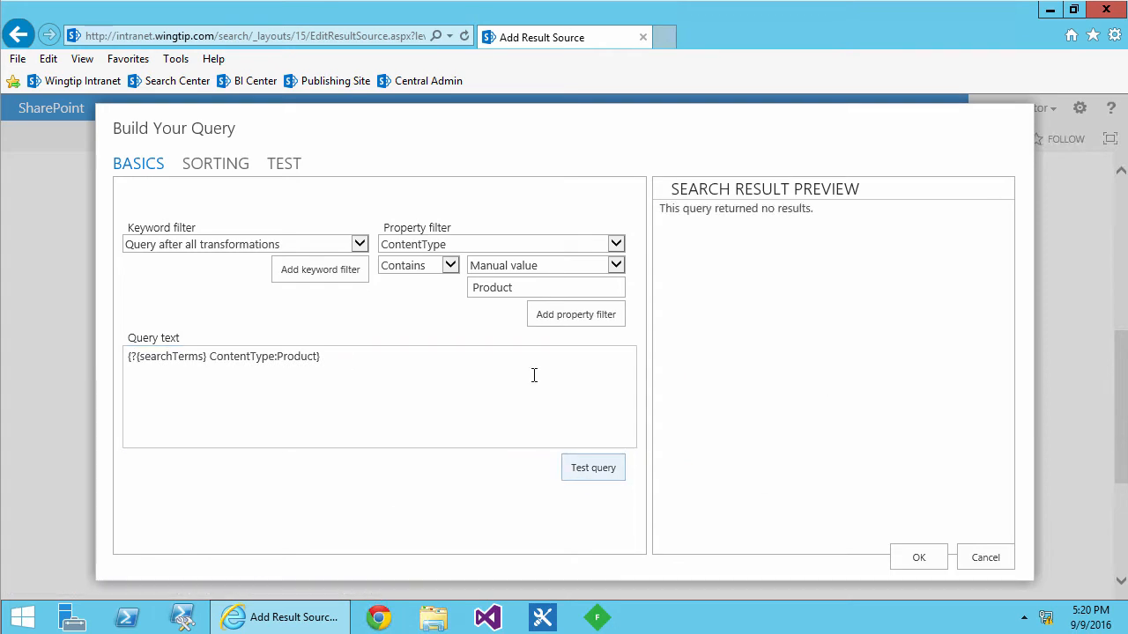
Test the query template with Red as the value of the searchTerms variable.
left_click(285, 168)
left_click(601, 194)
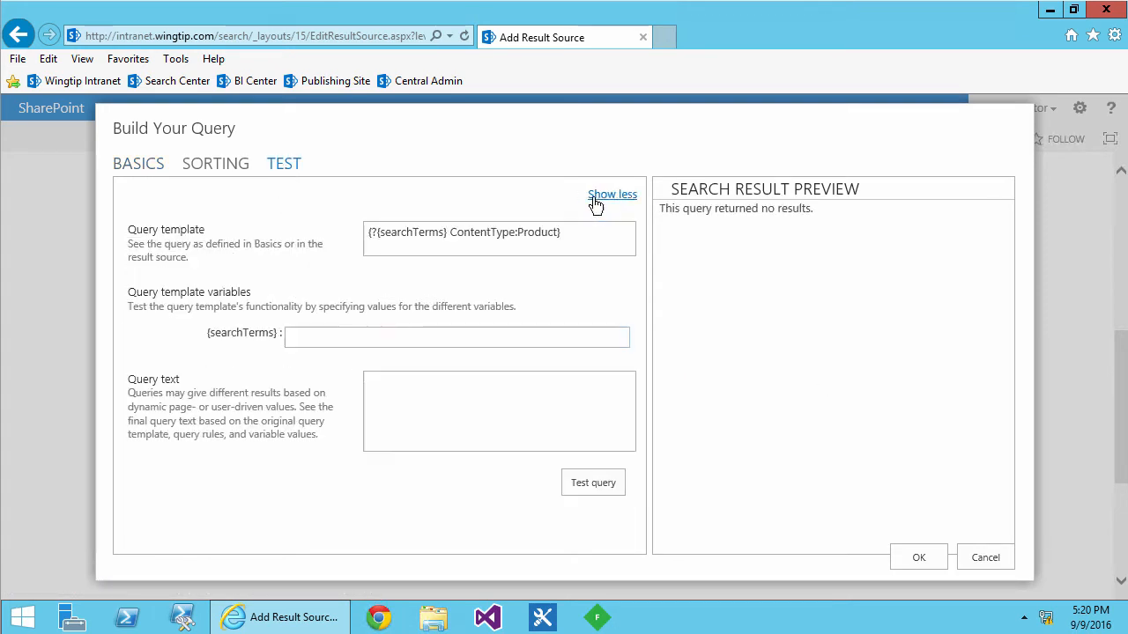
left_click(296, 337)
type("Red")
left_click(568, 484)
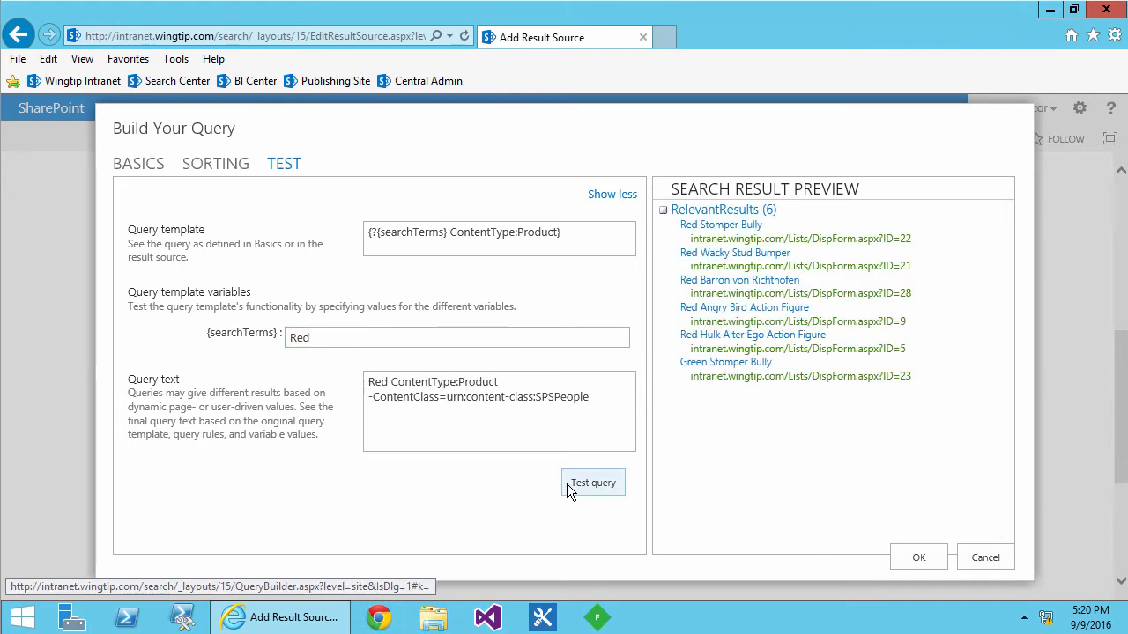
Accept the built query and save the Products result source.
left_click(917, 558)
scroll(917, 542, "down", 3)
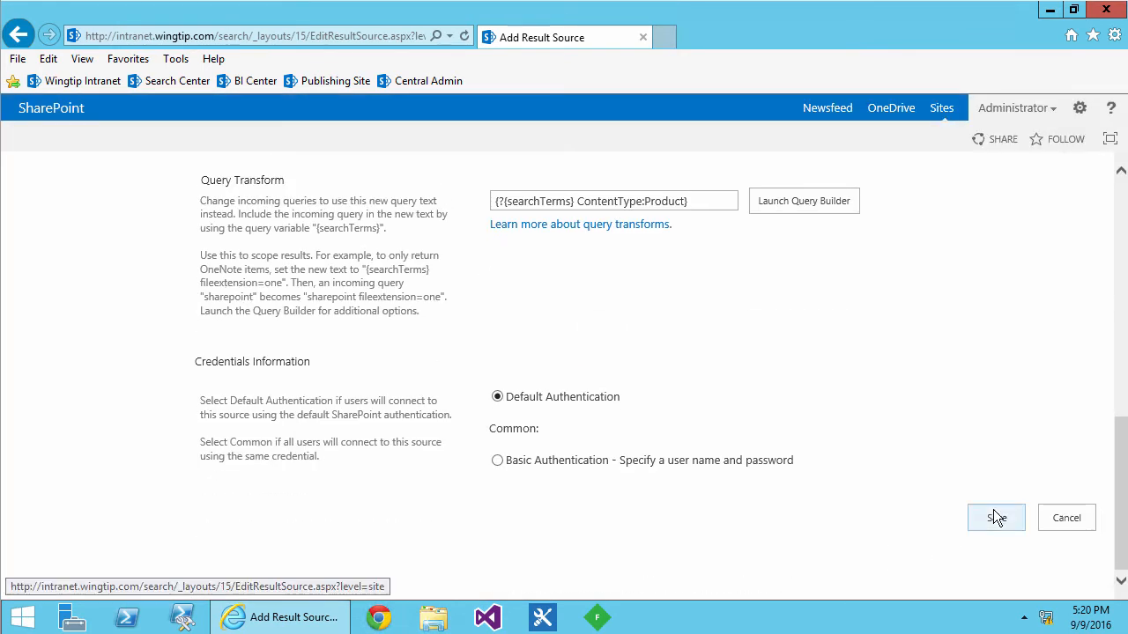
left_click(997, 519)
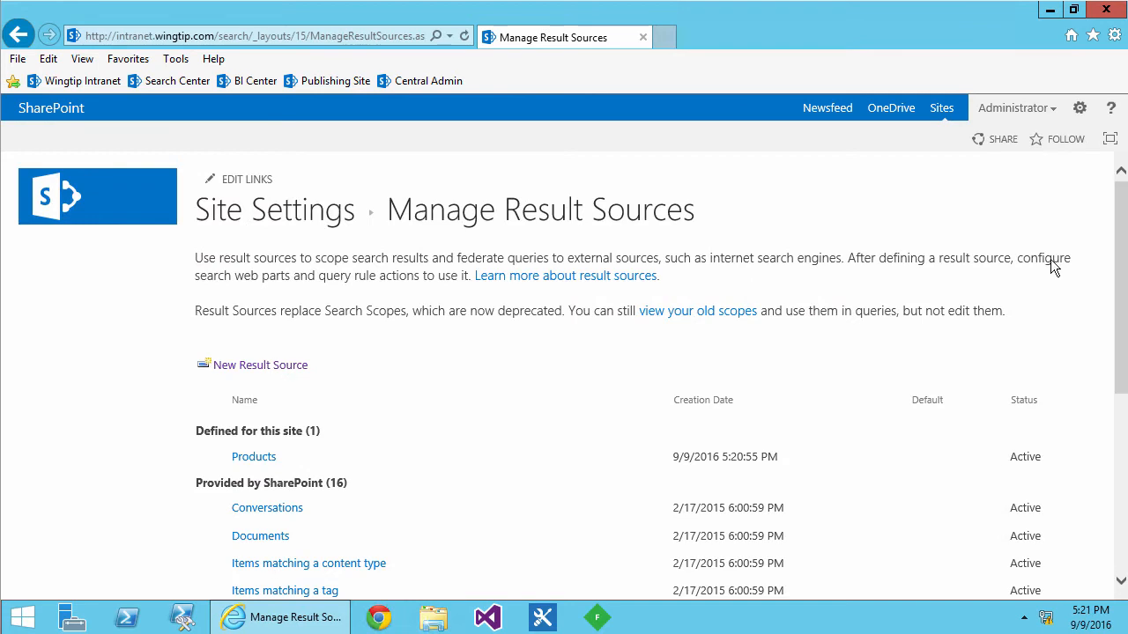
Add a new page named ProductResults to the search site.
left_click(1081, 113)
left_click(1034, 172)
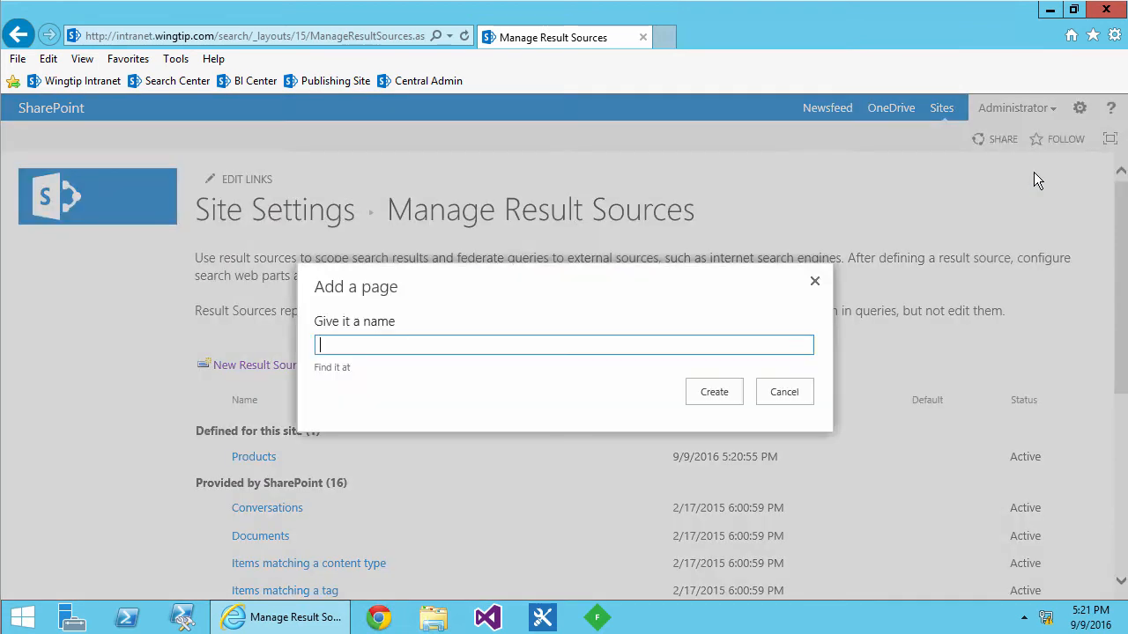
type("ProductResults")
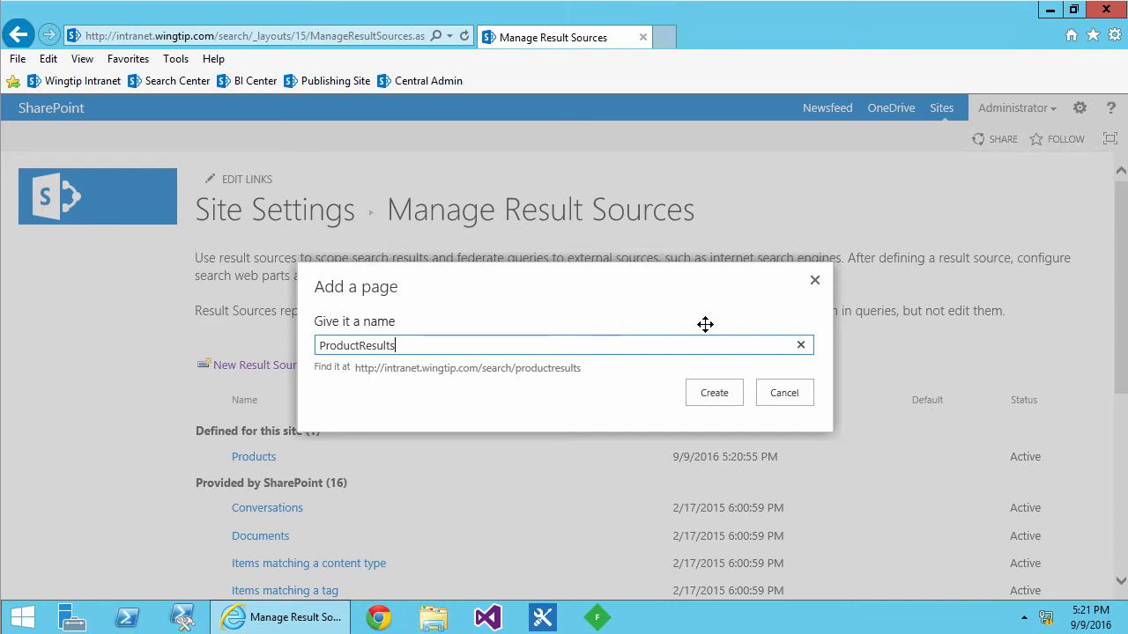
left_click(710, 393)
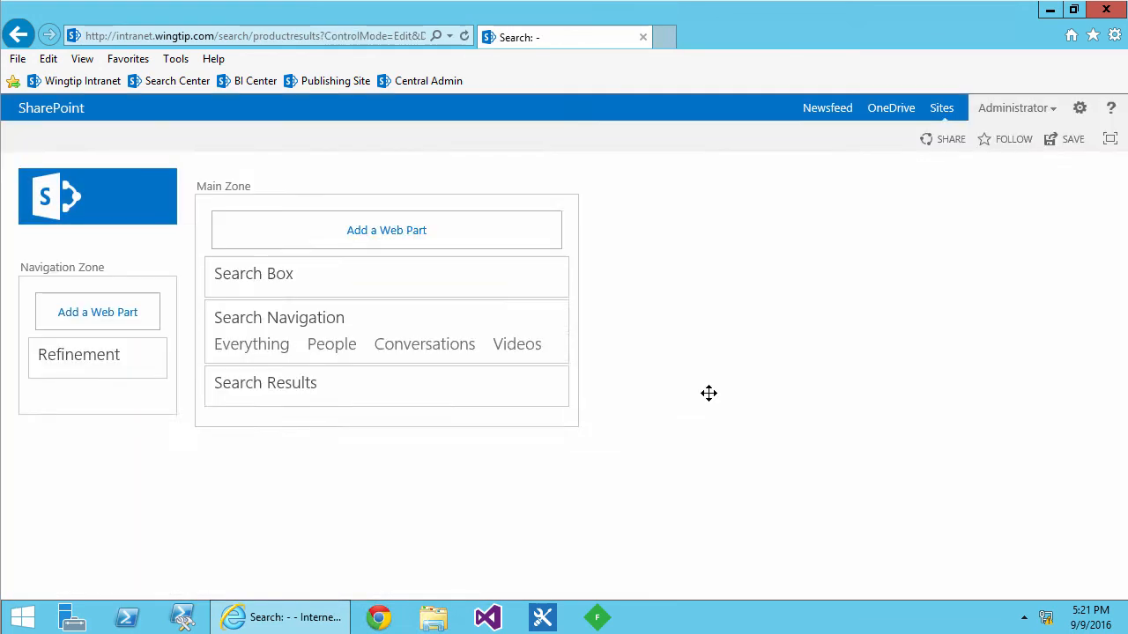
Edit the Search Results web part and set its query to use the Products result source.
scroll(708, 393, "down", 3)
left_click(734, 388)
left_click(690, 499)
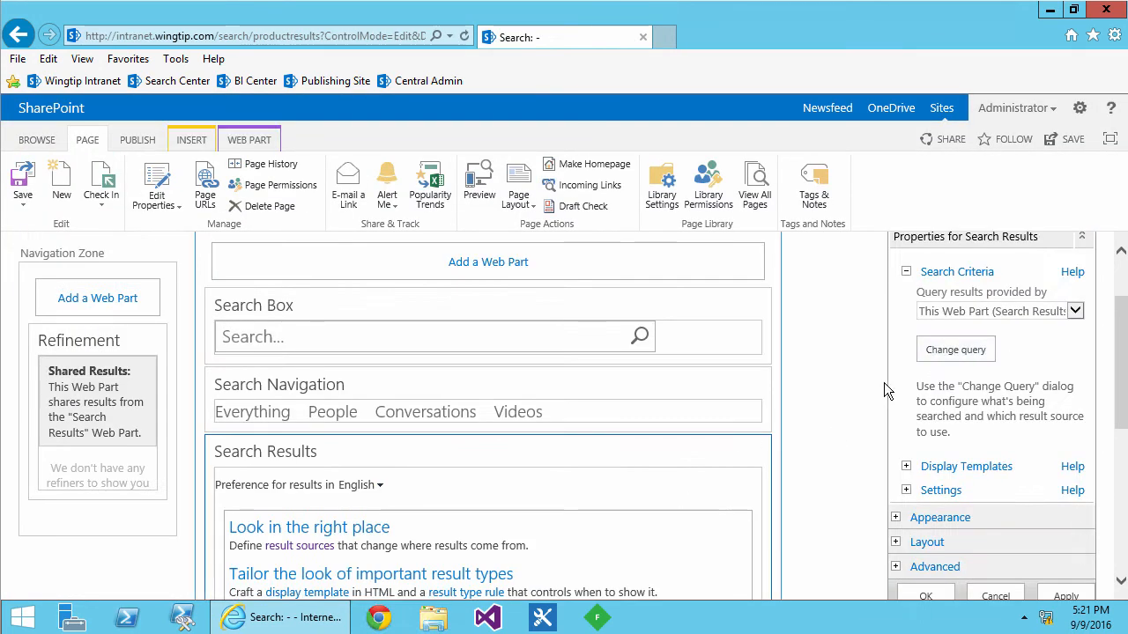
left_click(927, 354)
left_click(574, 236)
left_click(485, 242)
Test the web part's query with Red as the value of the searchboxquery variable.
left_click(452, 168)
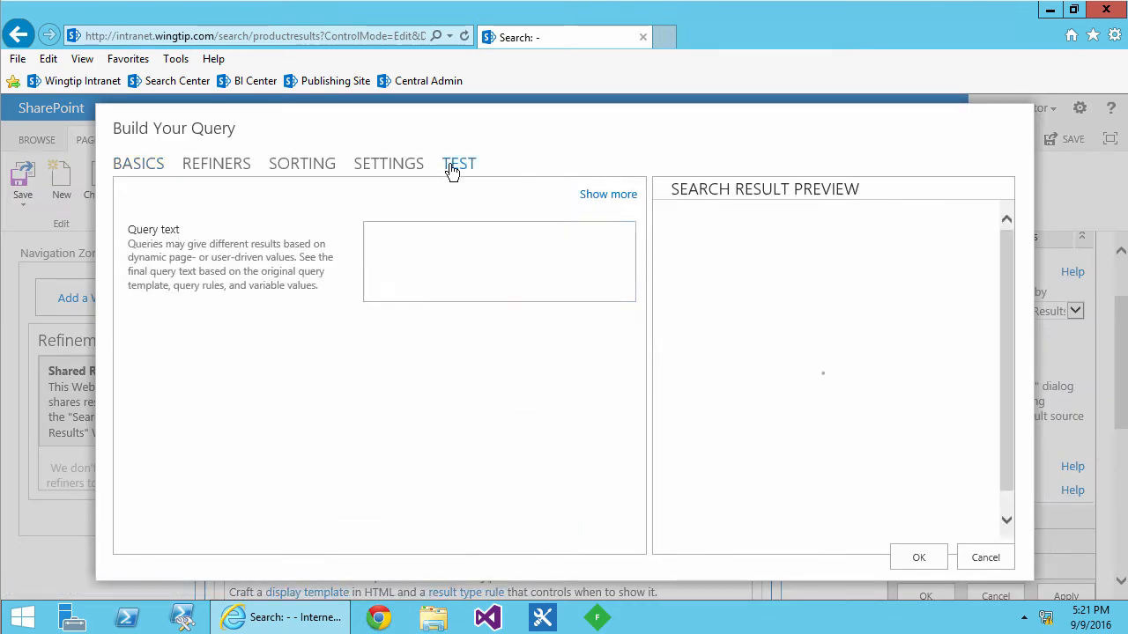
left_click(623, 194)
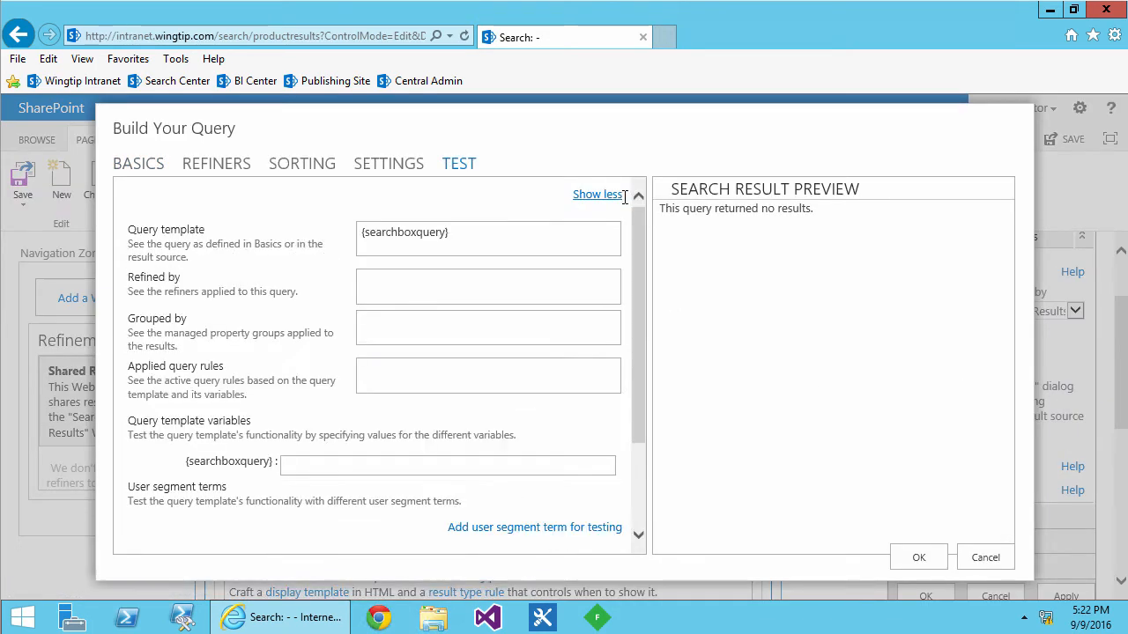
left_click(392, 462)
type("Red")
scroll(648, 518, "down", 3)
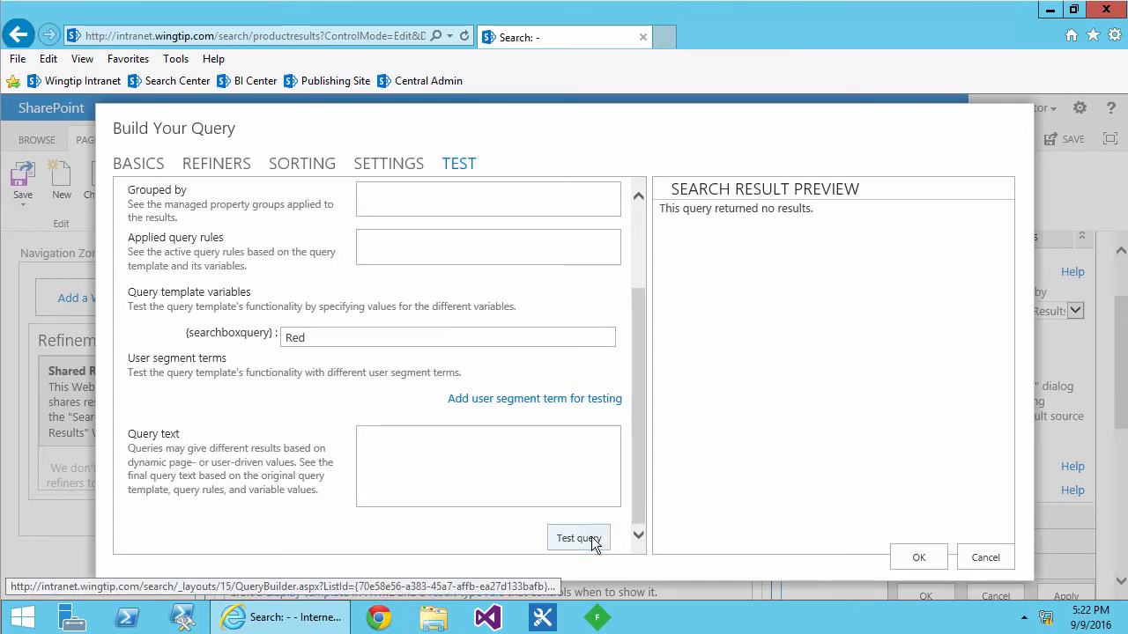
left_click(592, 537)
Apply the web part's query change and publish the ProductResults page.
left_click(928, 559)
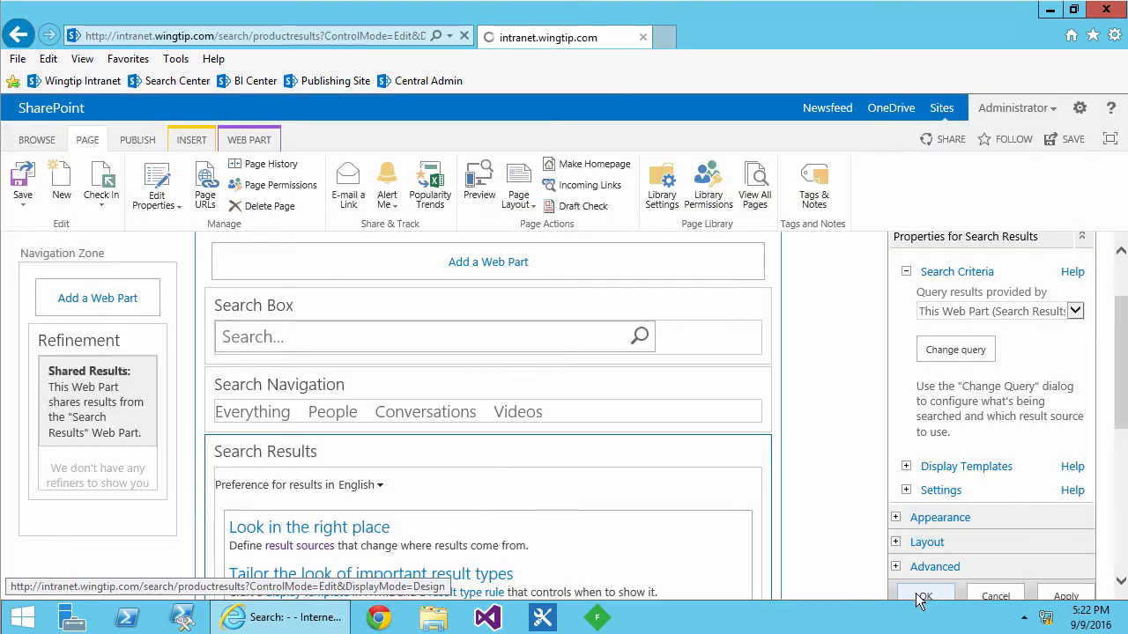
left_click(562, 265)
left_click(658, 426)
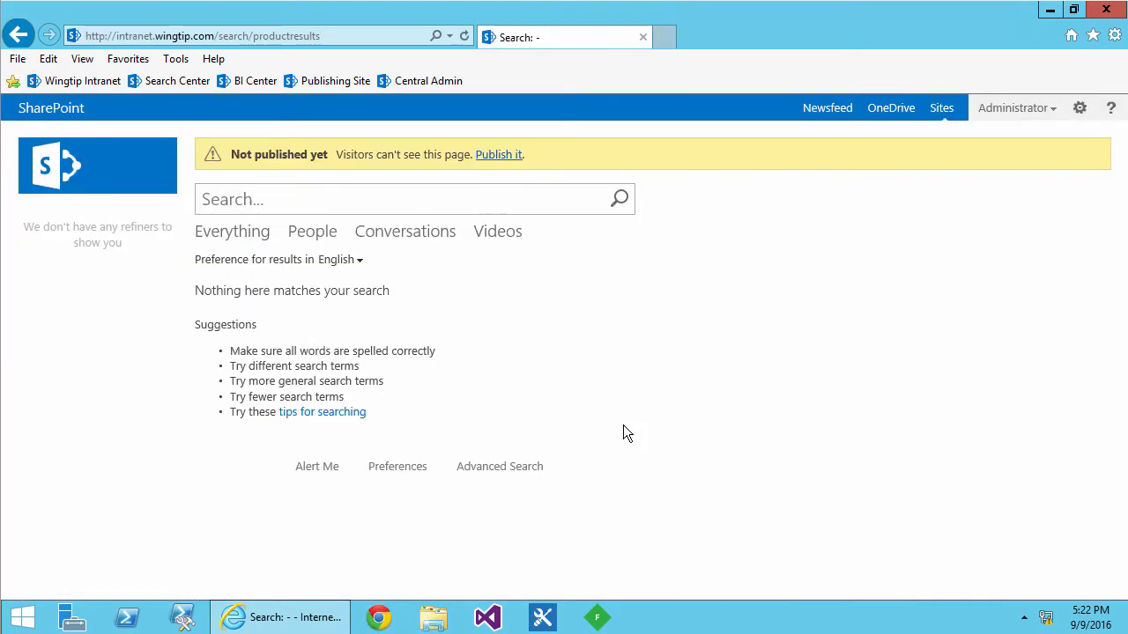
left_click(498, 155)
Open the site's search settings and add a search navigation link titled Products.
left_click(1079, 109)
left_click(1019, 363)
scroll(670, 463, "down", 2)
left_click(526, 523)
scroll(620, 502, "down", 3)
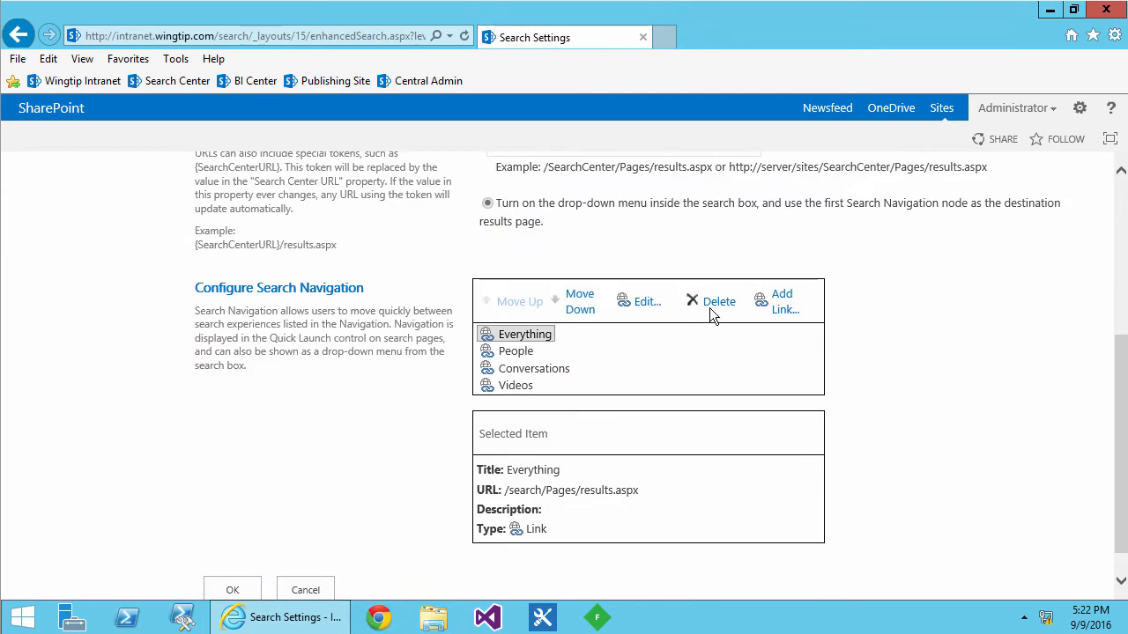
left_click(777, 304)
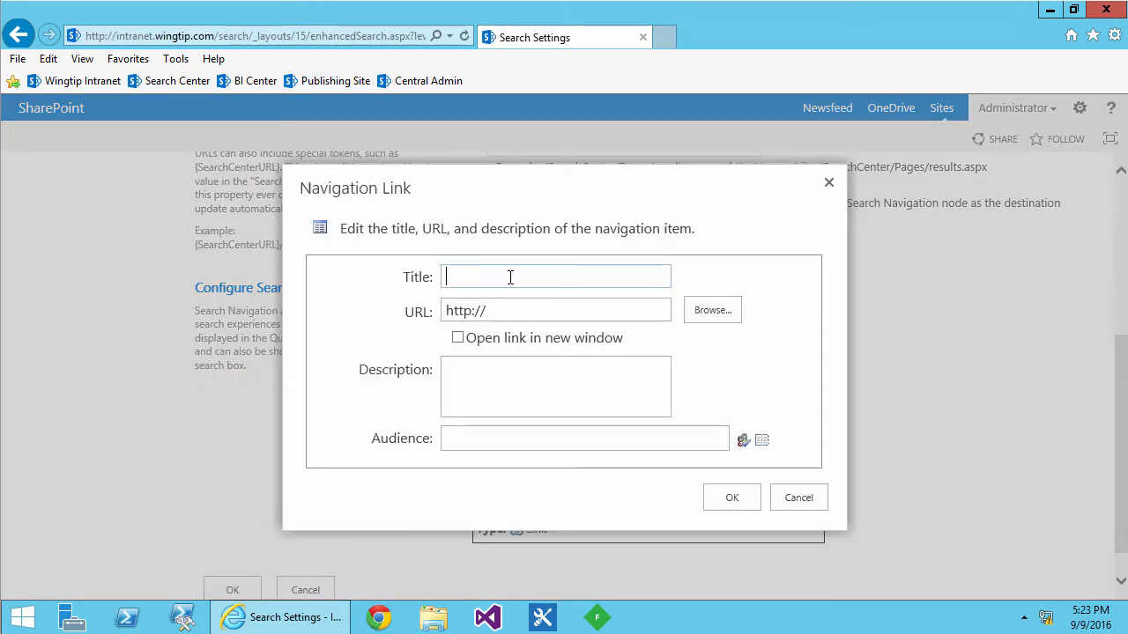
Point the Products link to /search/Pages/ProductResults.aspx and save the search settings.
left_click(705, 315)
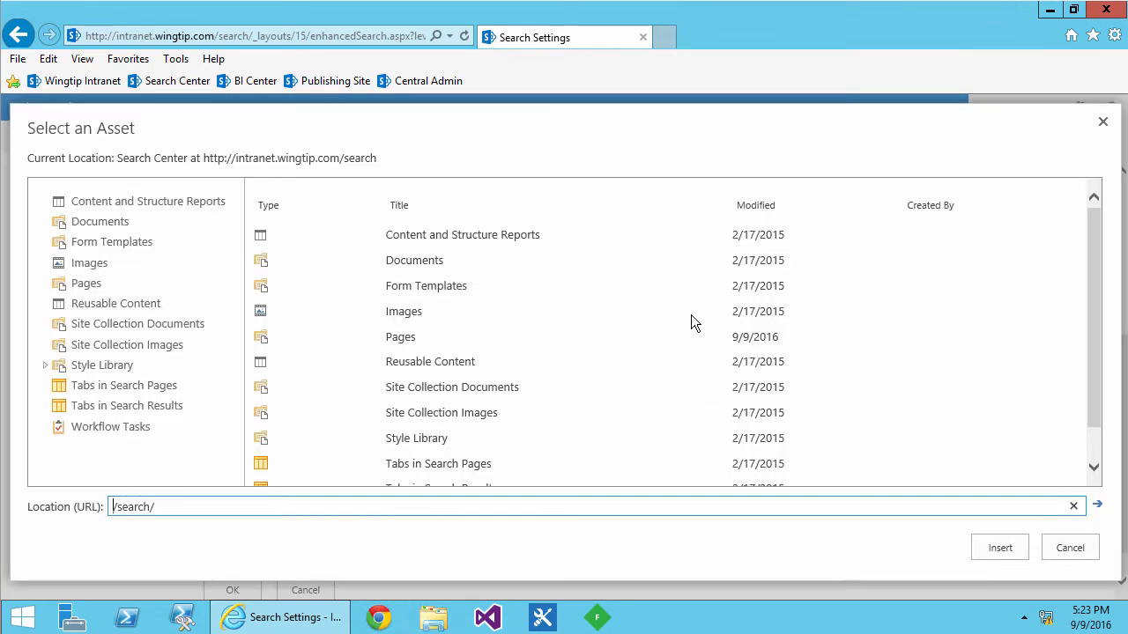
double_click(400, 336)
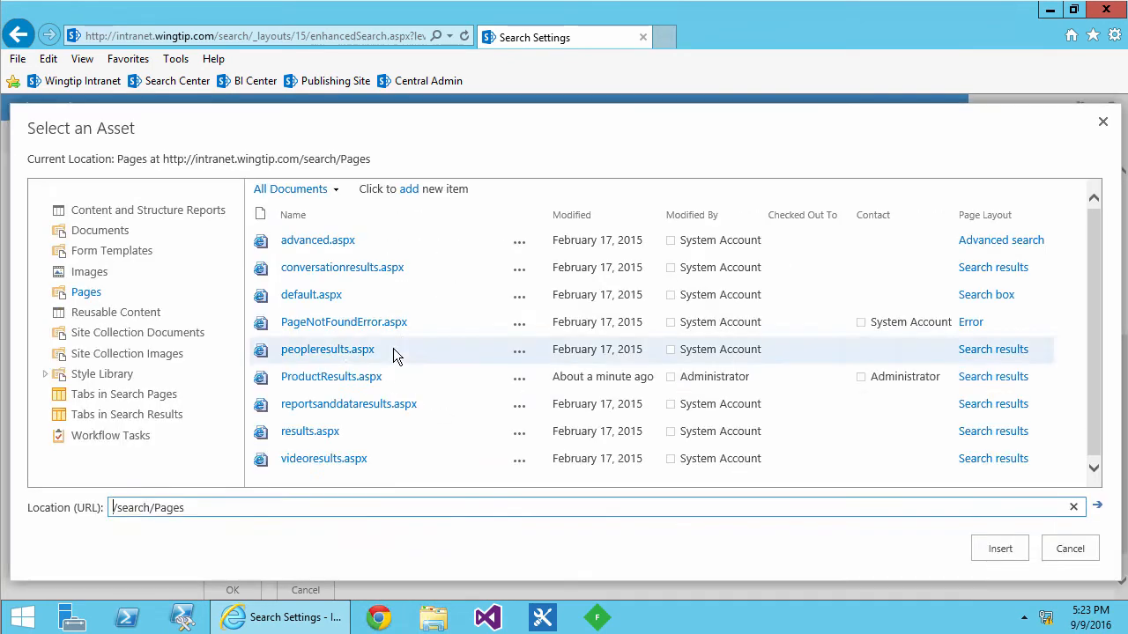
left_click(423, 376)
left_click(999, 549)
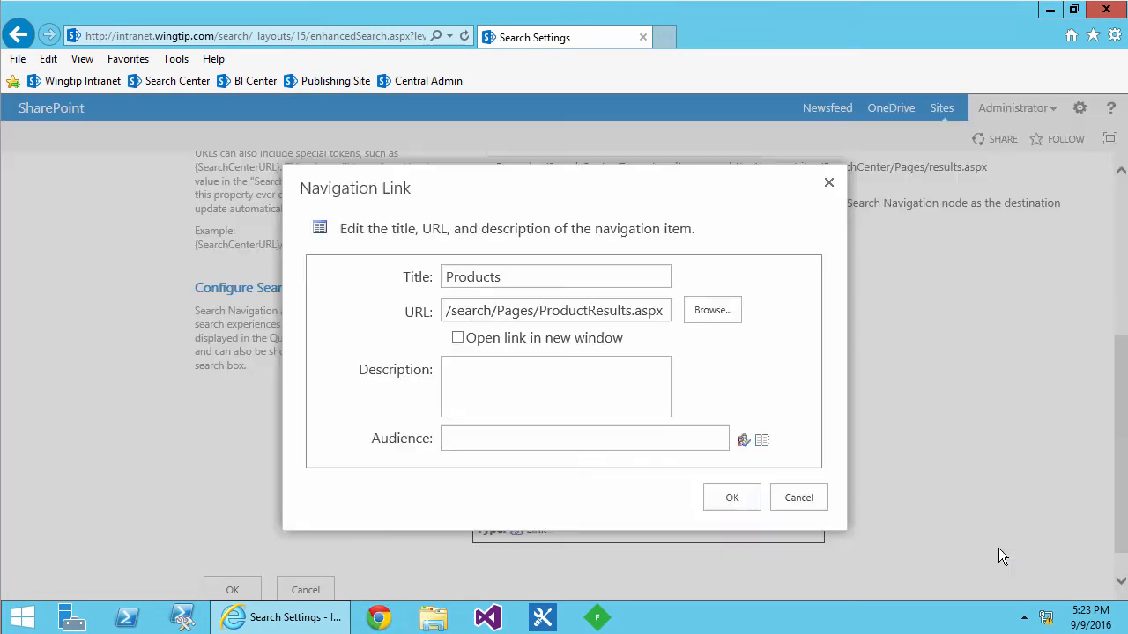
left_click(734, 500)
scroll(1112, 553, "down", 1)
left_click(236, 558)
Search for Red from the Search Center home page and review the matches under Products.
left_click(132, 201)
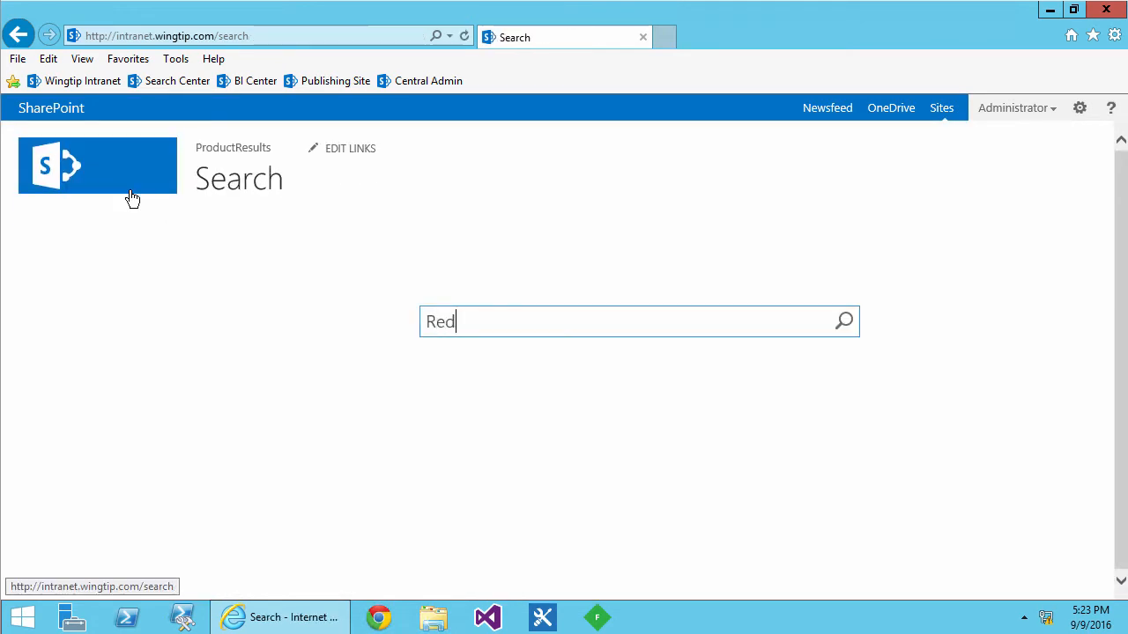
left_click(845, 323)
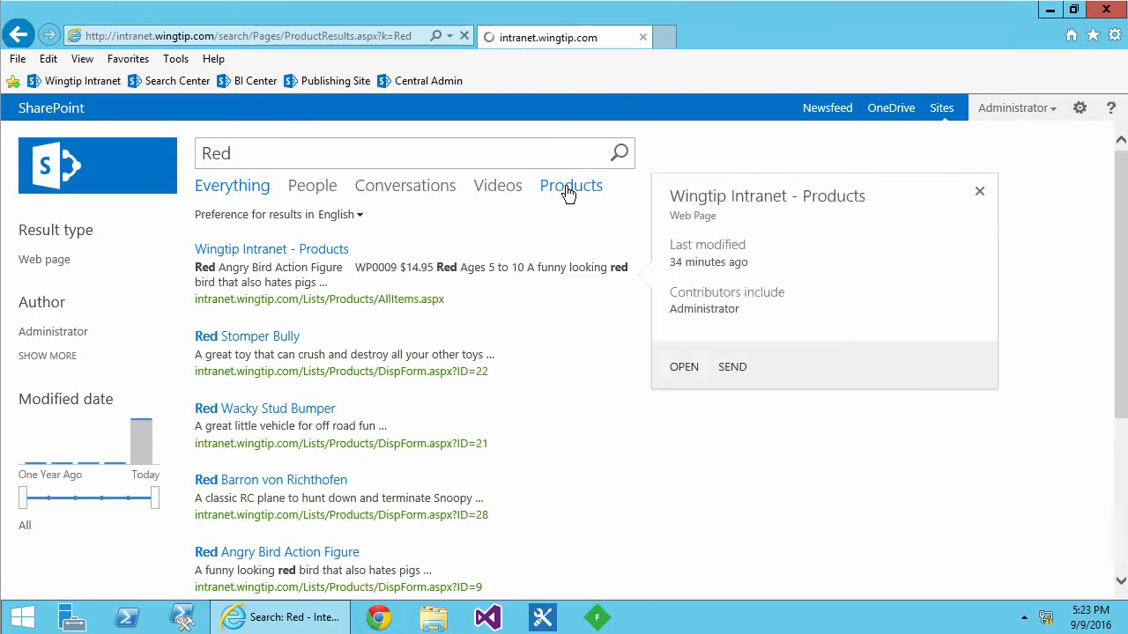
left_click(571, 185)
mouse_move(316, 342)
scroll(335, 415, "down", 3)
scroll(353, 480, "up", 3)
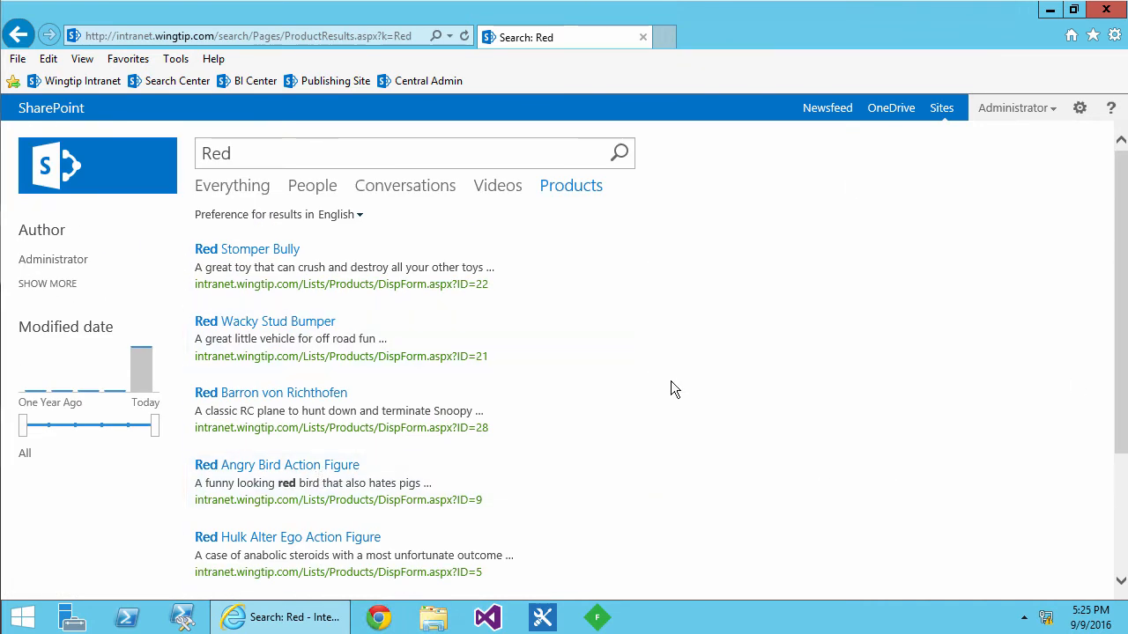
Open the site's masterpage gallery in File Explorer and go to the Search folder under Display Templates.
left_click(1079, 108)
left_click(1040, 323)
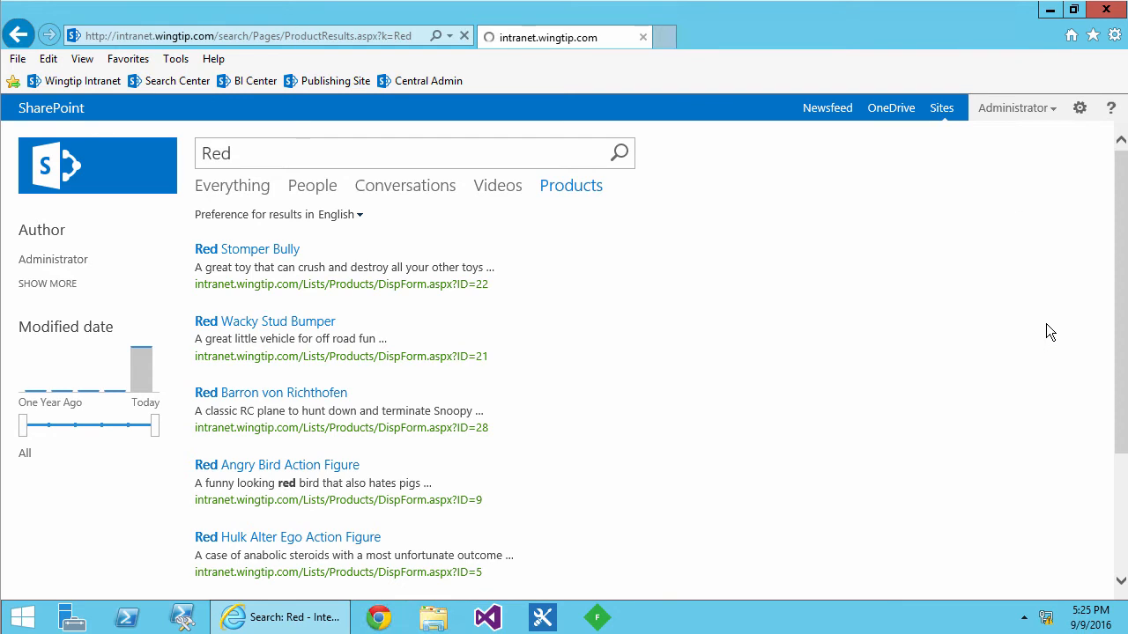
left_click(115, 309)
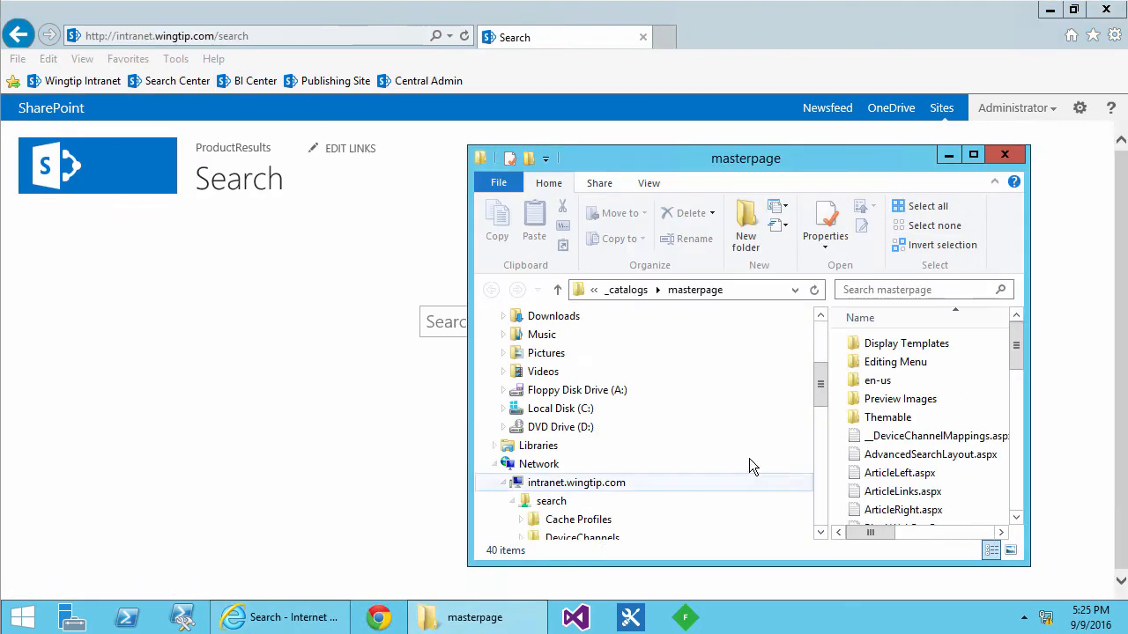
left_click(881, 345)
double_click(881, 345)
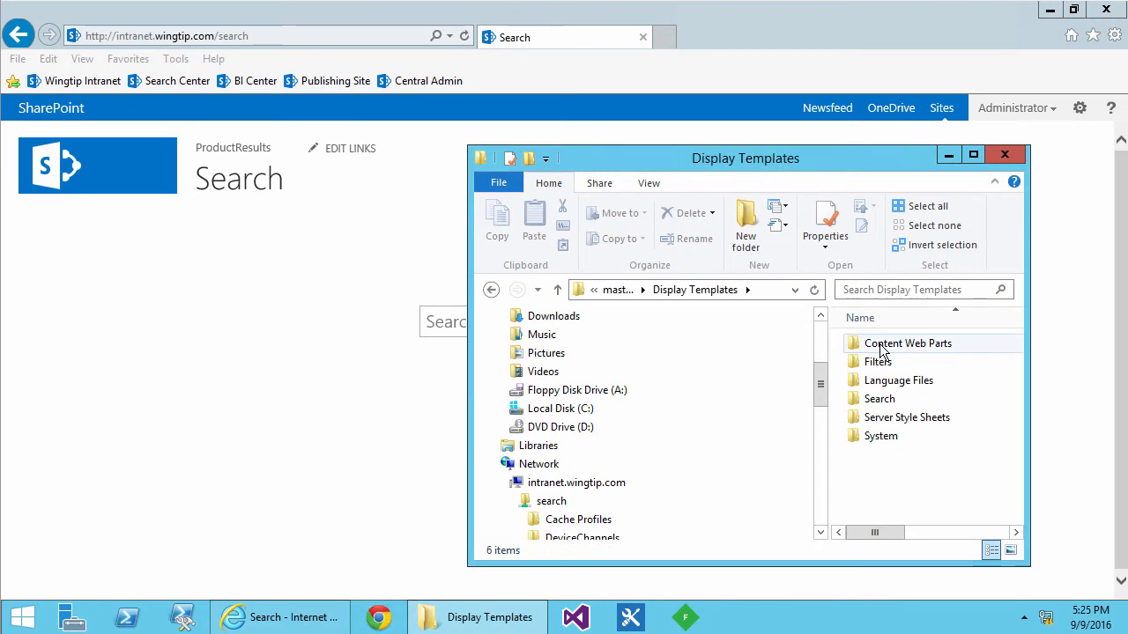
double_click(872, 398)
Copy Item_Product.html from the Lab folder into the Search display templates folder and minimize both folder windows.
left_click_drag(852, 179, 456, 164)
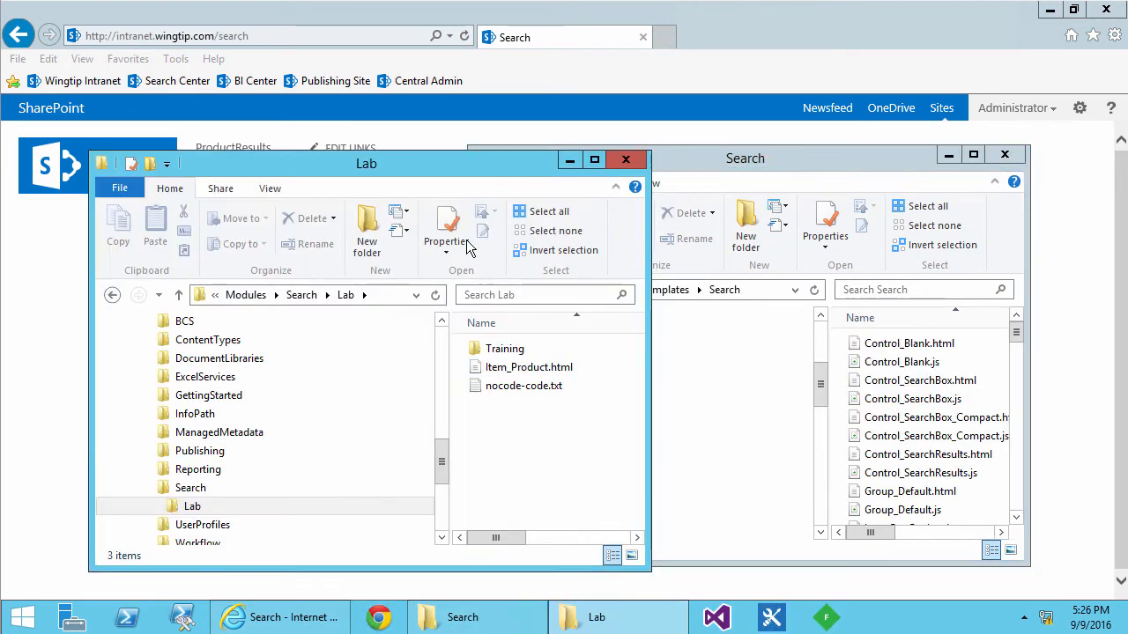
left_click_drag(515, 371, 894, 414)
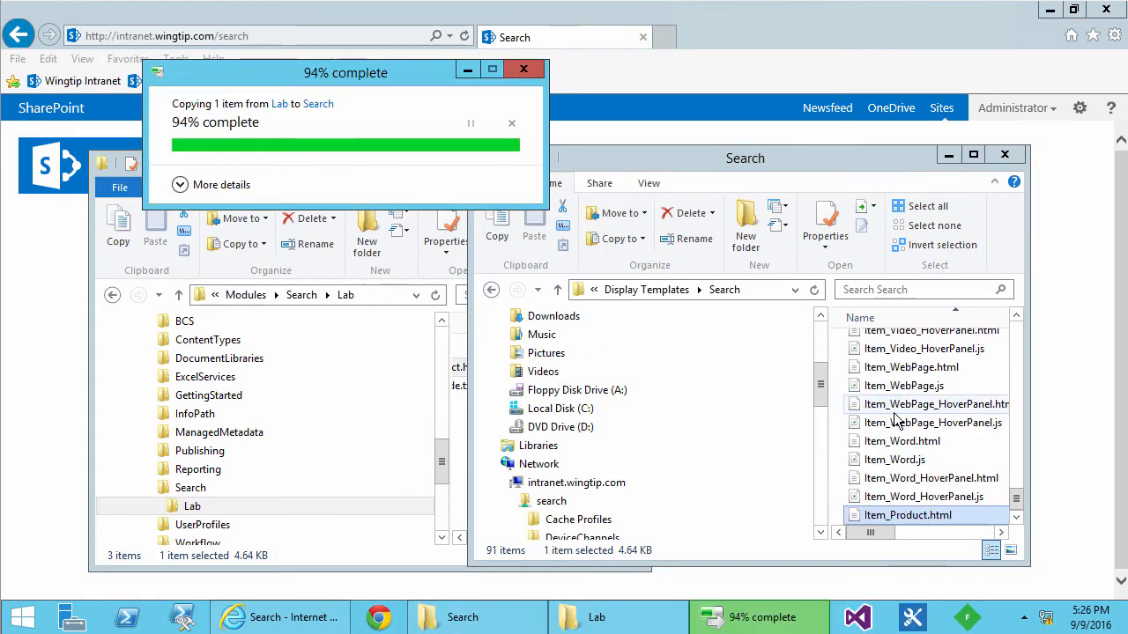
left_click(949, 157)
left_click(574, 161)
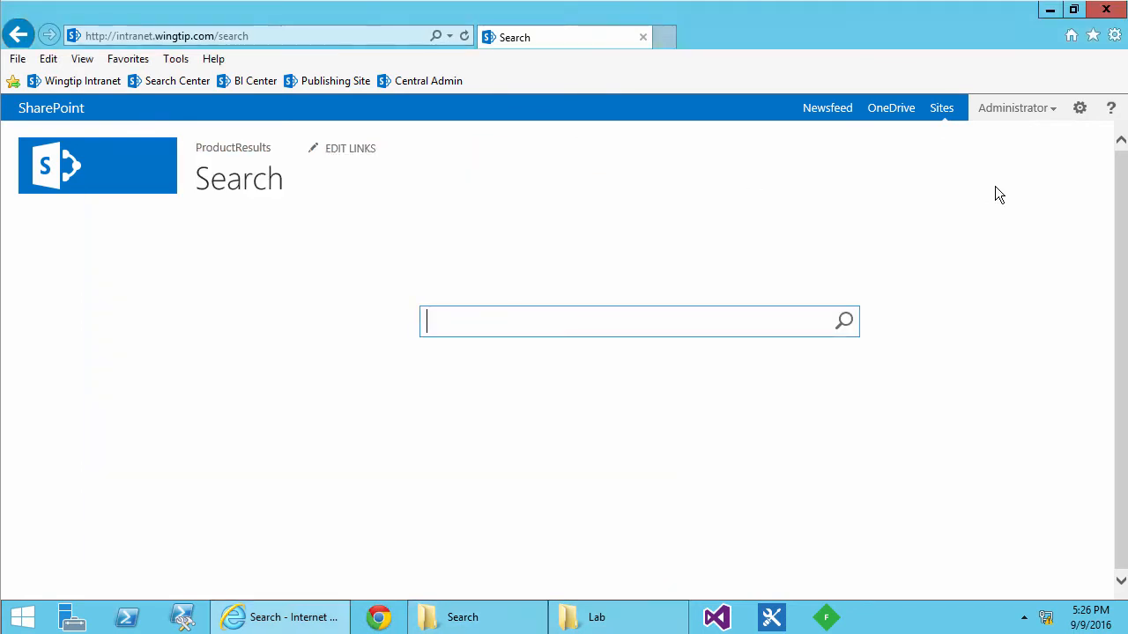
Start a new result type named Product in the search site's result type settings.
left_click(1079, 107)
left_click(1022, 353)
scroll(903, 399, "down", 5)
left_click(546, 357)
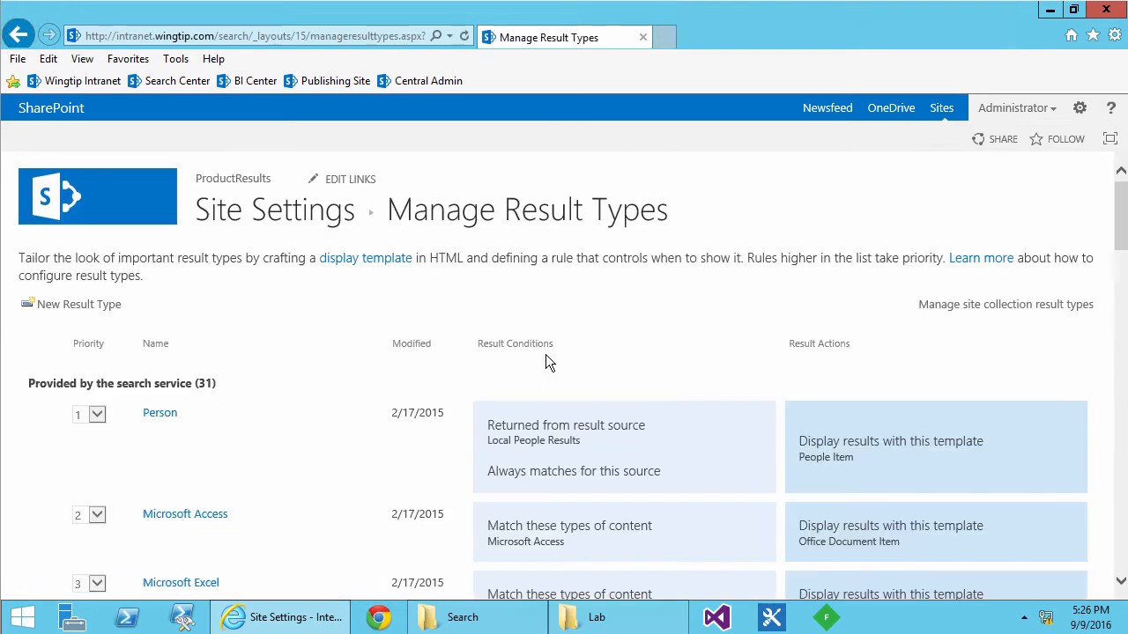
left_click(80, 304)
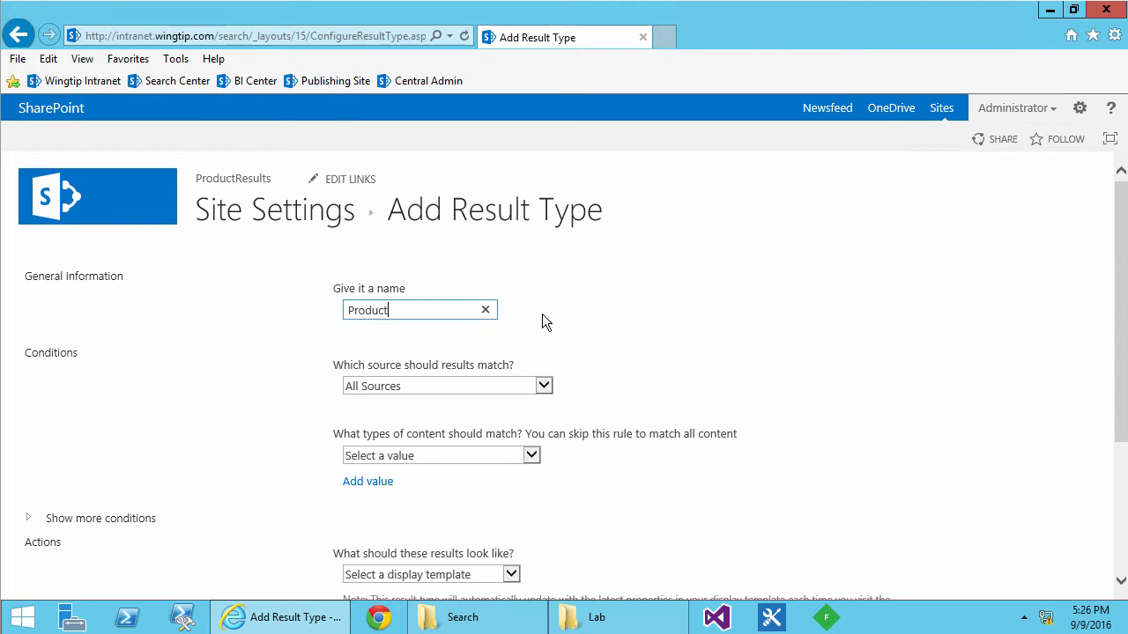
Add a custom property condition so the result type matches when ContentType equals any of Product.
scroll(626, 353, "down", 3)
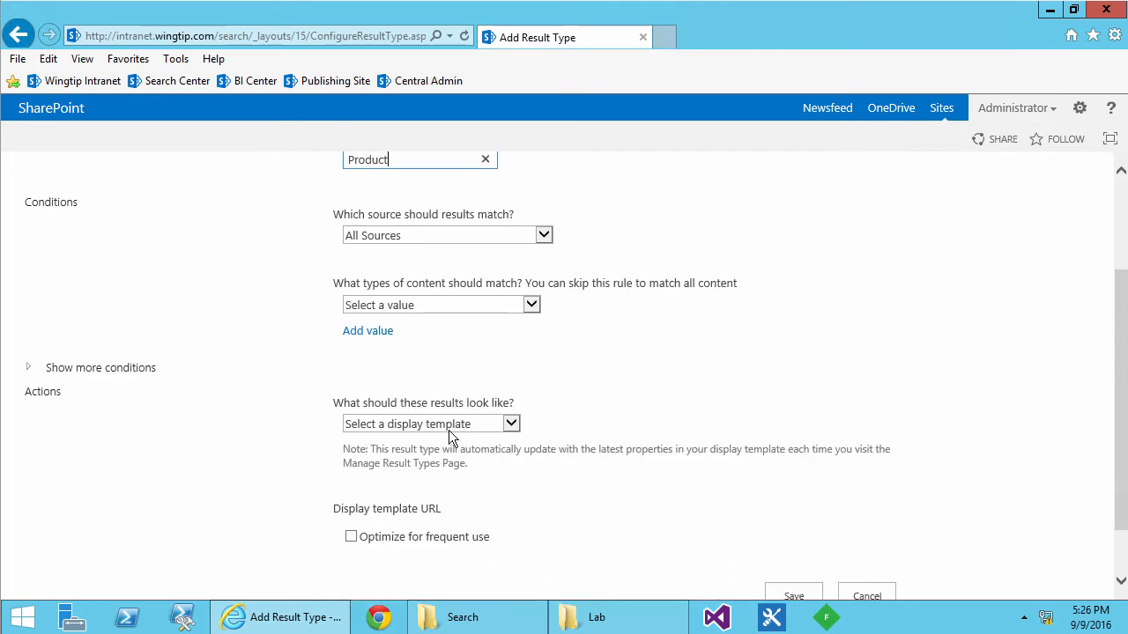
left_click(41, 375)
left_click(552, 423)
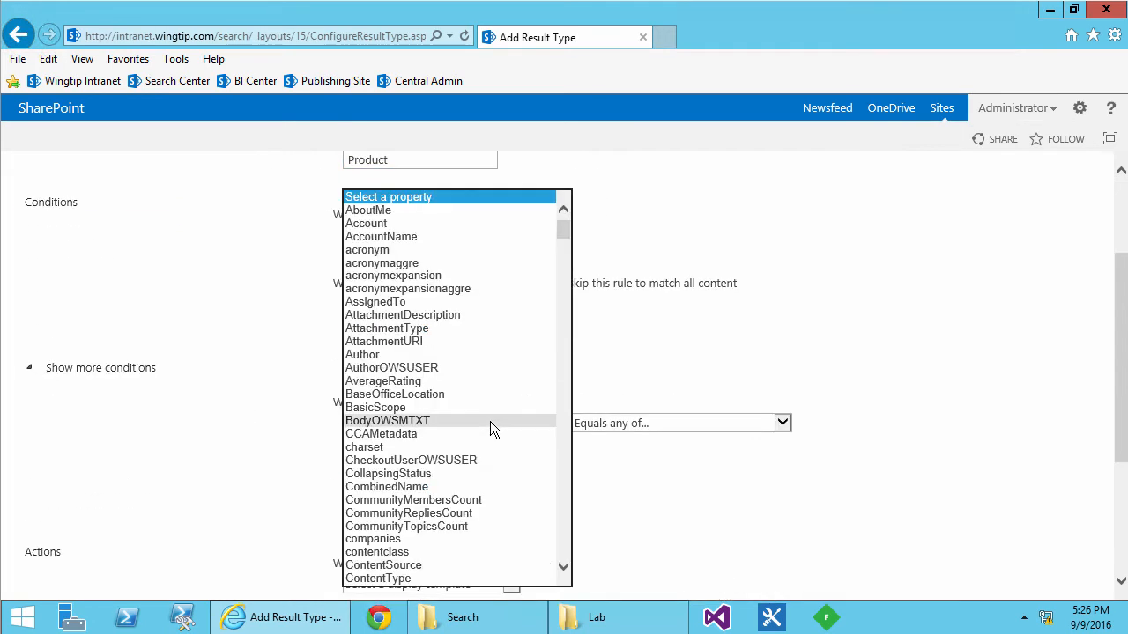
left_click(447, 574)
left_click(459, 458)
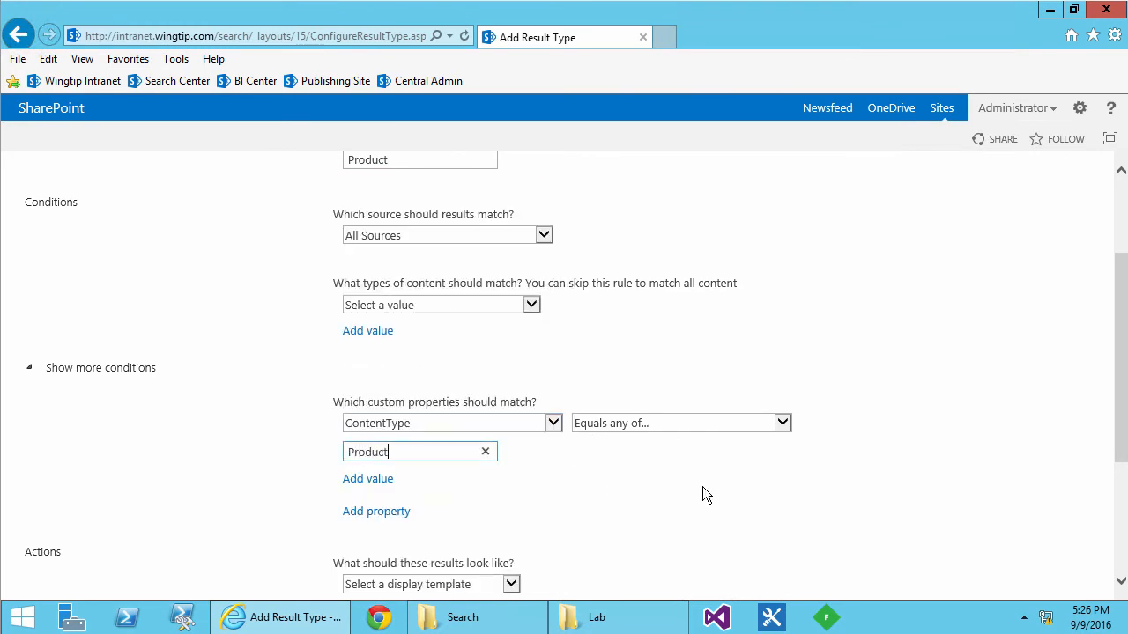
Assign the Product Item display template to the result type and save it.
scroll(703, 486, "down", 5)
left_click(509, 356)
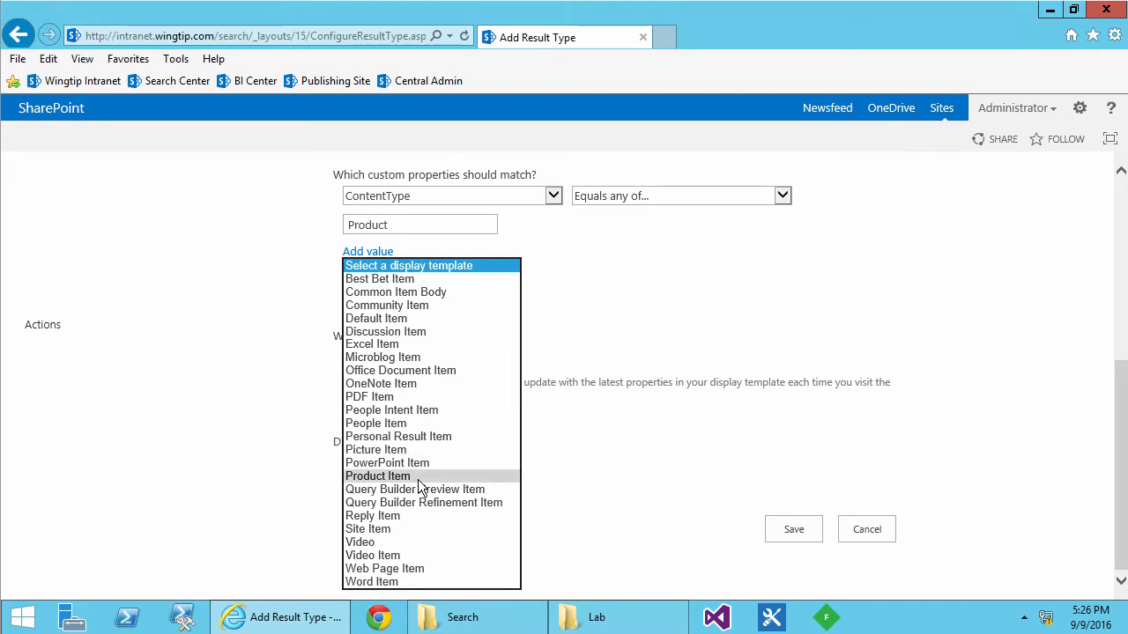
left_click(405, 470)
left_click(797, 551)
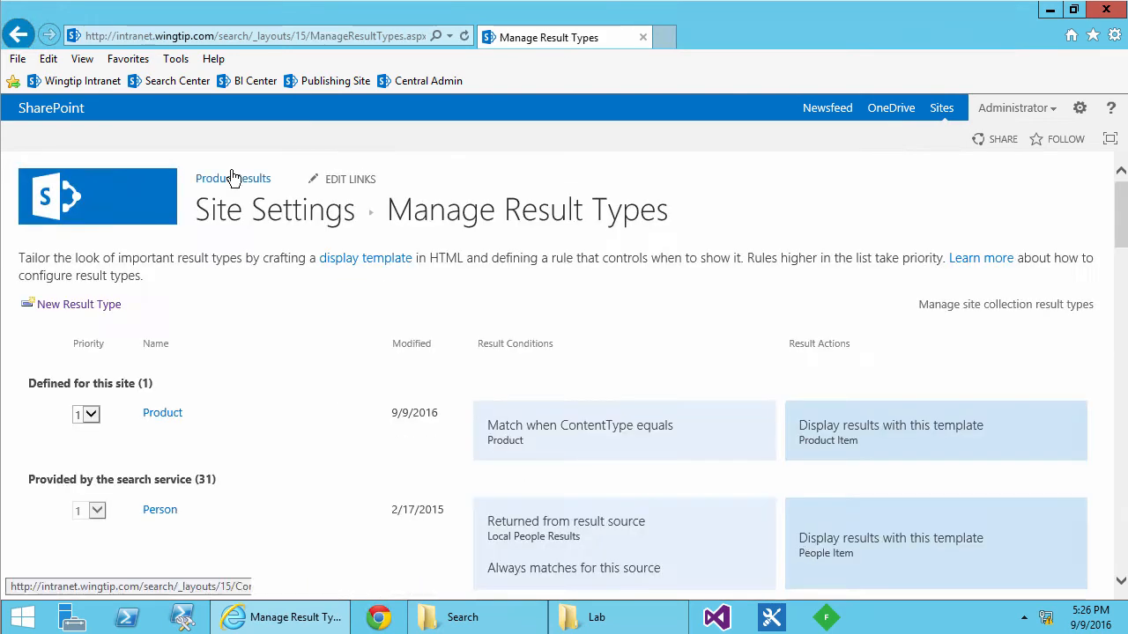
Search for Red from the Search Center home page and review how products are displayed under Everything and Products.
left_click(116, 211)
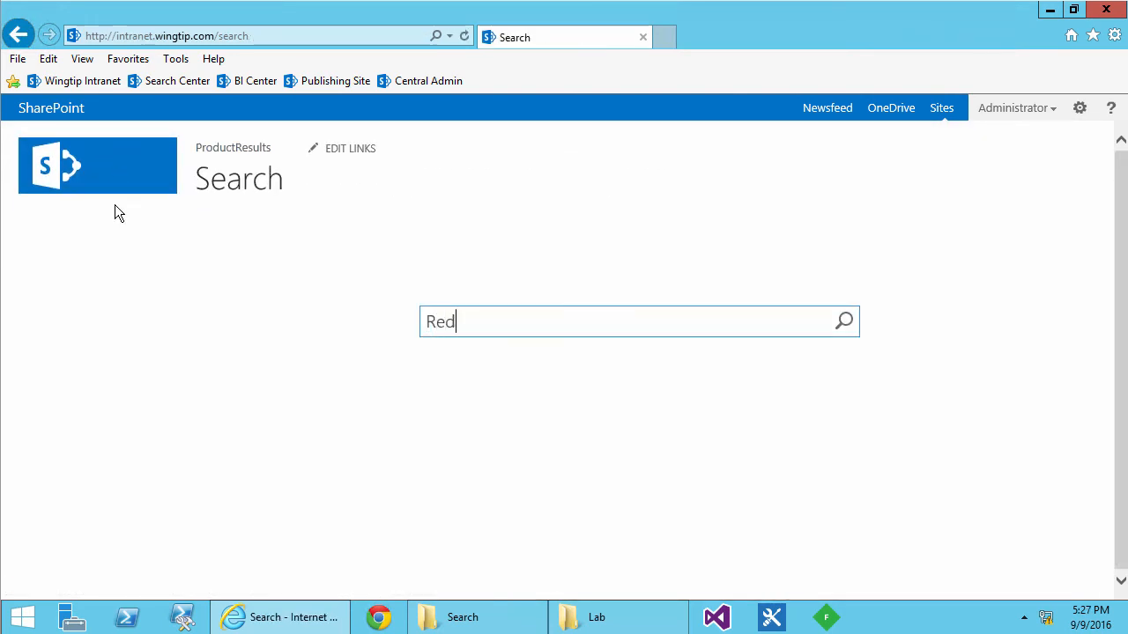
key("Return")
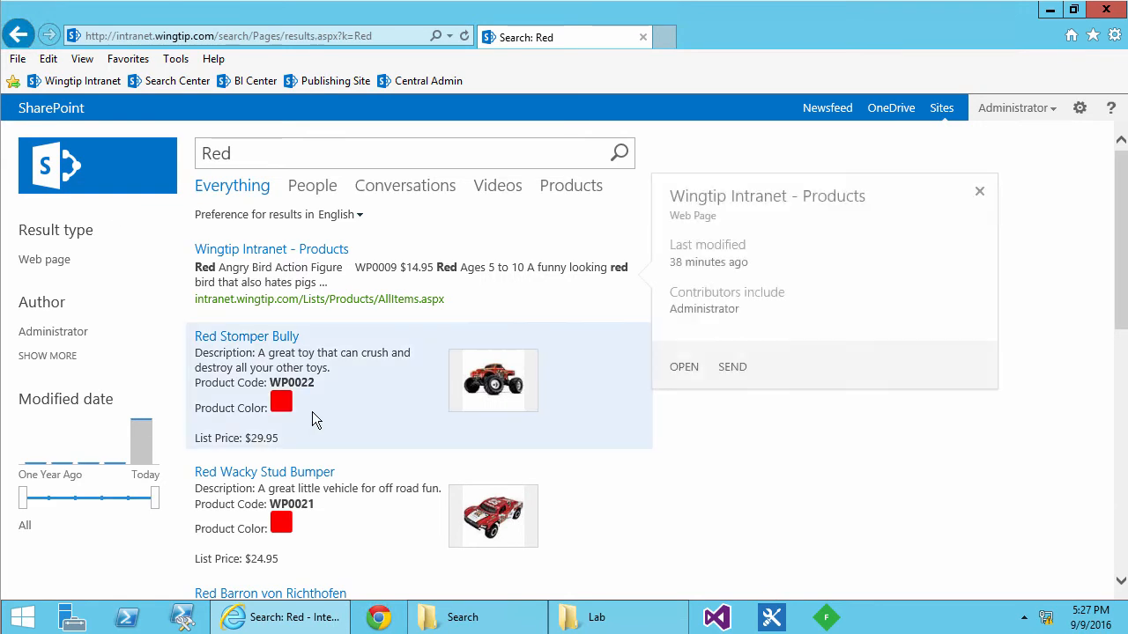
scroll(327, 420, "down", 3)
scroll(331, 418, "up", 3)
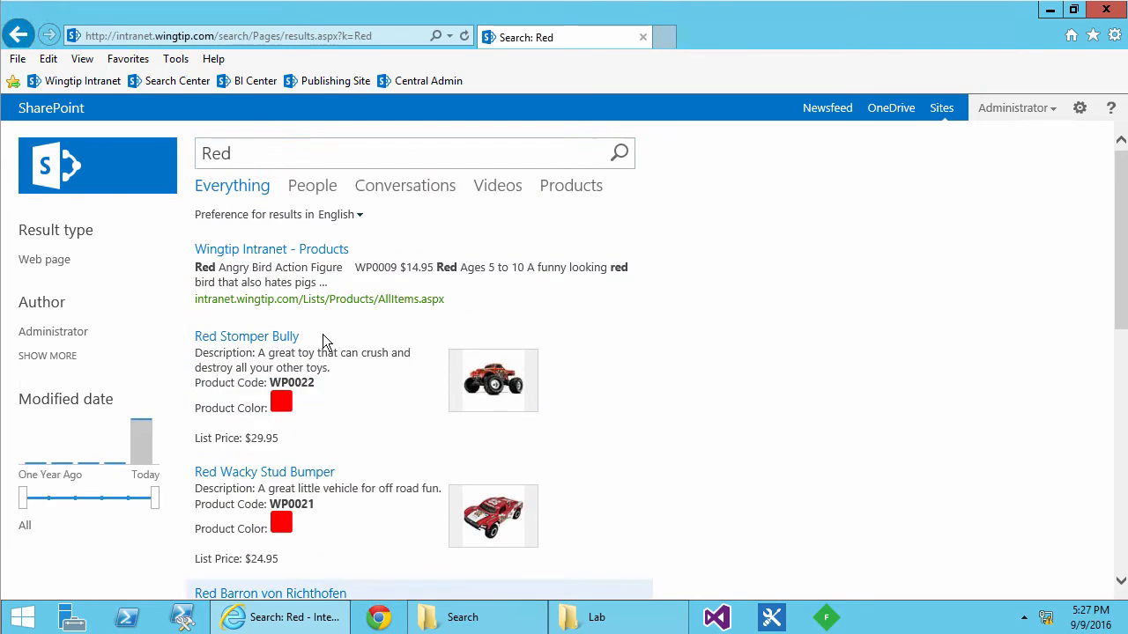
left_click(581, 192)
scroll(580, 203, "down", 4)
scroll(581, 207, "down", 3)
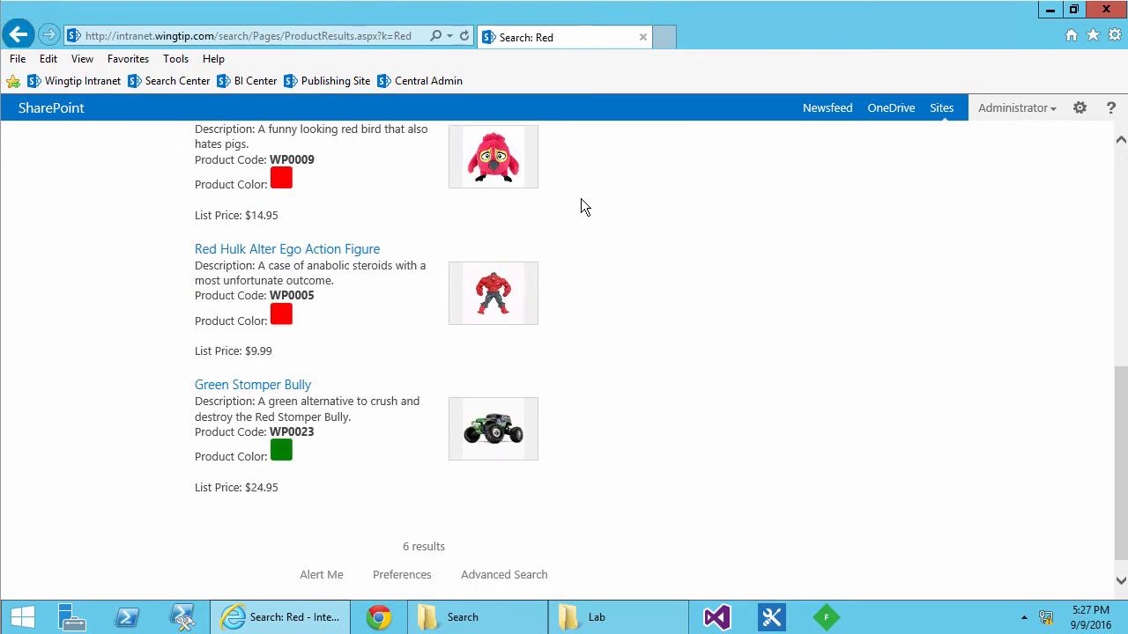
scroll(599, 315, "up", 10)
Search the Products results for * and look through the list of all products.
left_click(307, 161)
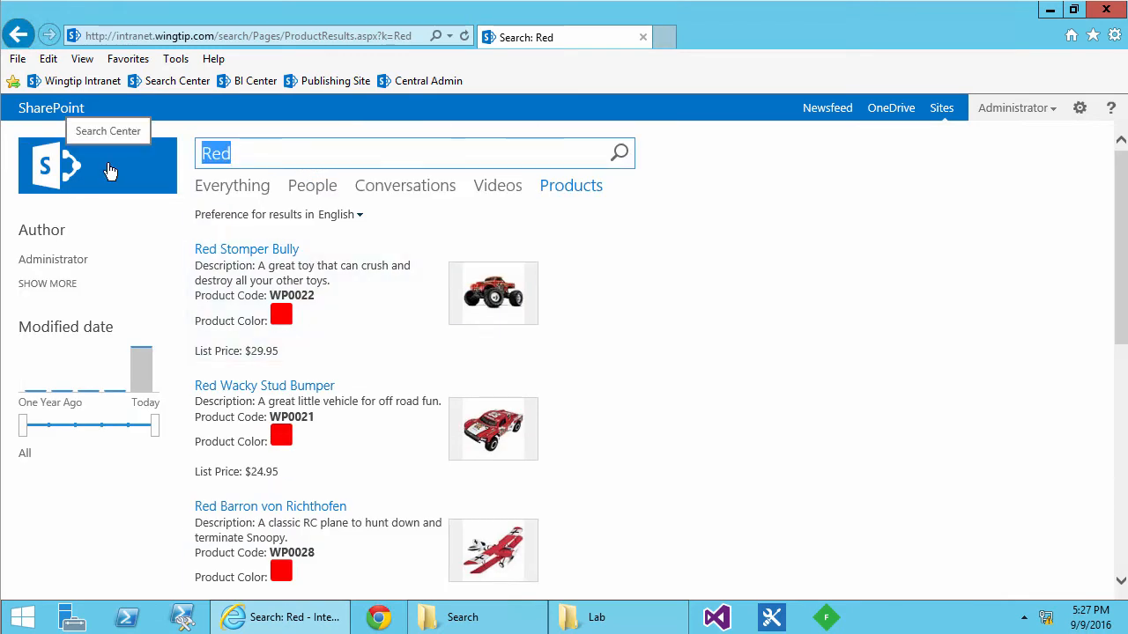
type("*")
key("Return")
scroll(503, 391, "down", 8)
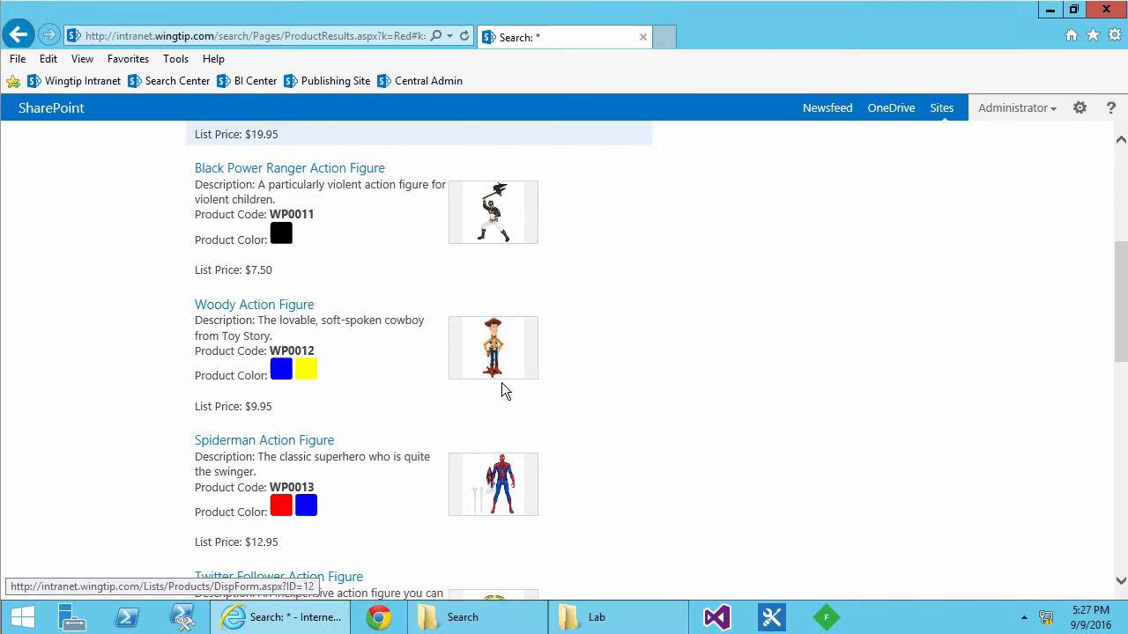
scroll(500, 388, "up", 8)
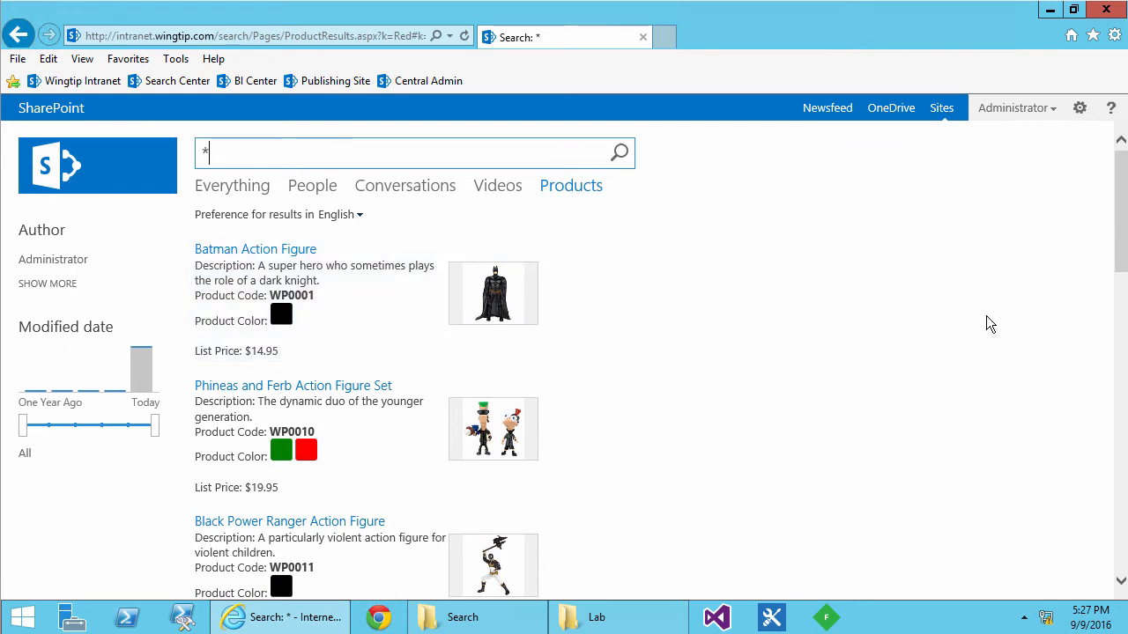
Edit the product results page and open the refiner configuration of the Refinement web part.
left_click(1080, 107)
left_click(1018, 203)
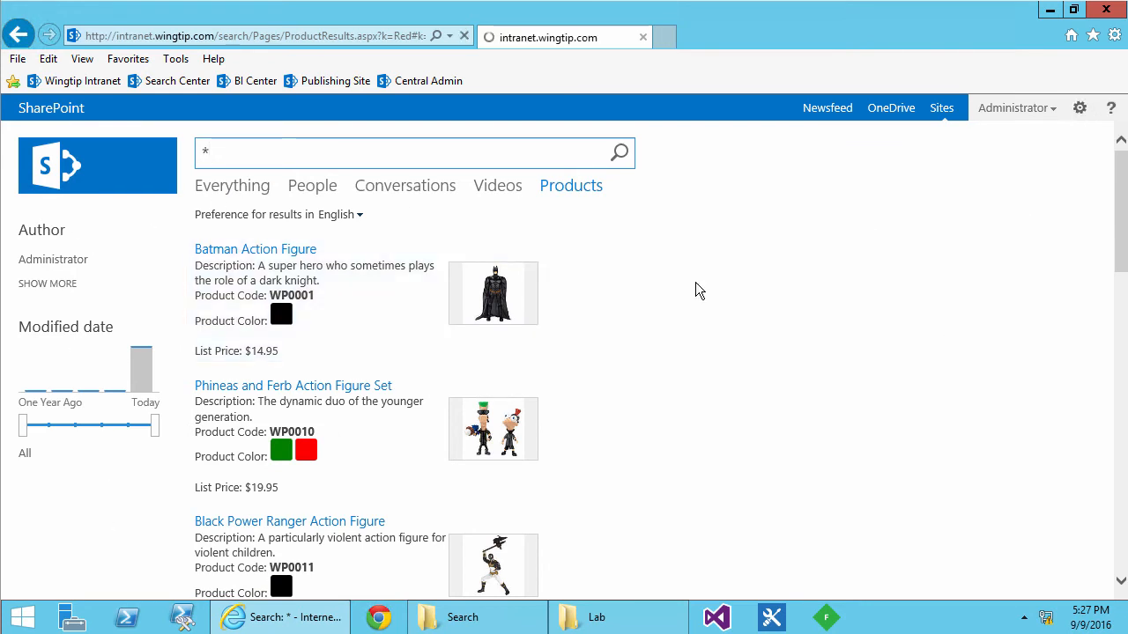
scroll(475, 386, "down", 3)
left_click(173, 244)
left_click(113, 350)
left_click(966, 382)
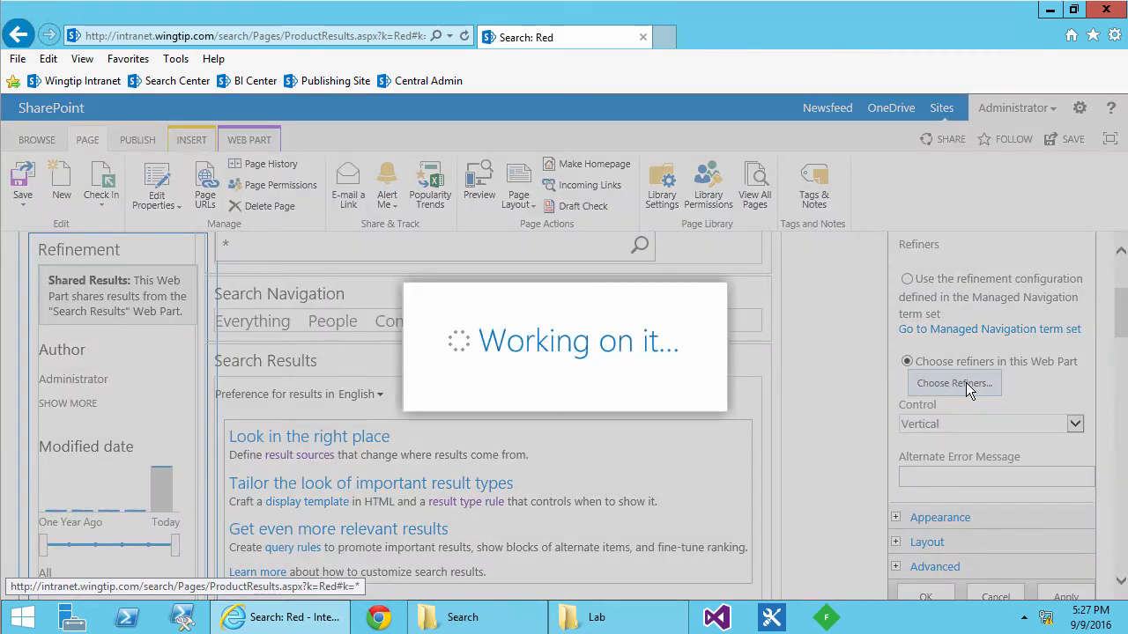
Add RefinableInt00 and RefinableInt01 to the selected refiners.
left_click(434, 292)
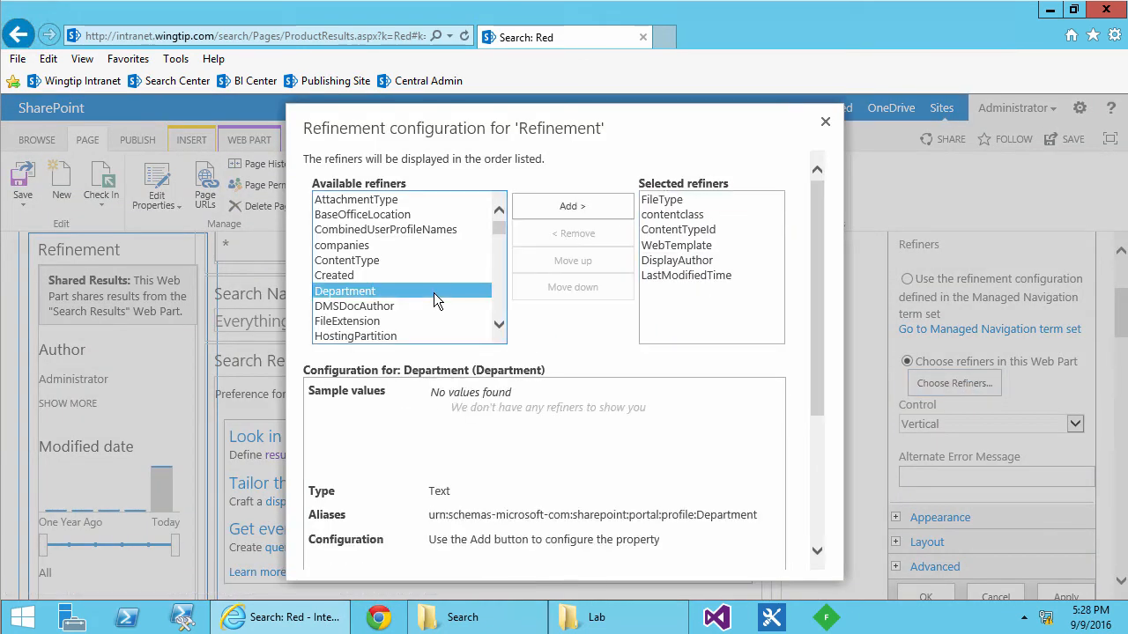
key("r")
scroll(434, 292, "down", 3)
scroll(435, 292, "up", 2)
scroll(496, 312, "down", 10)
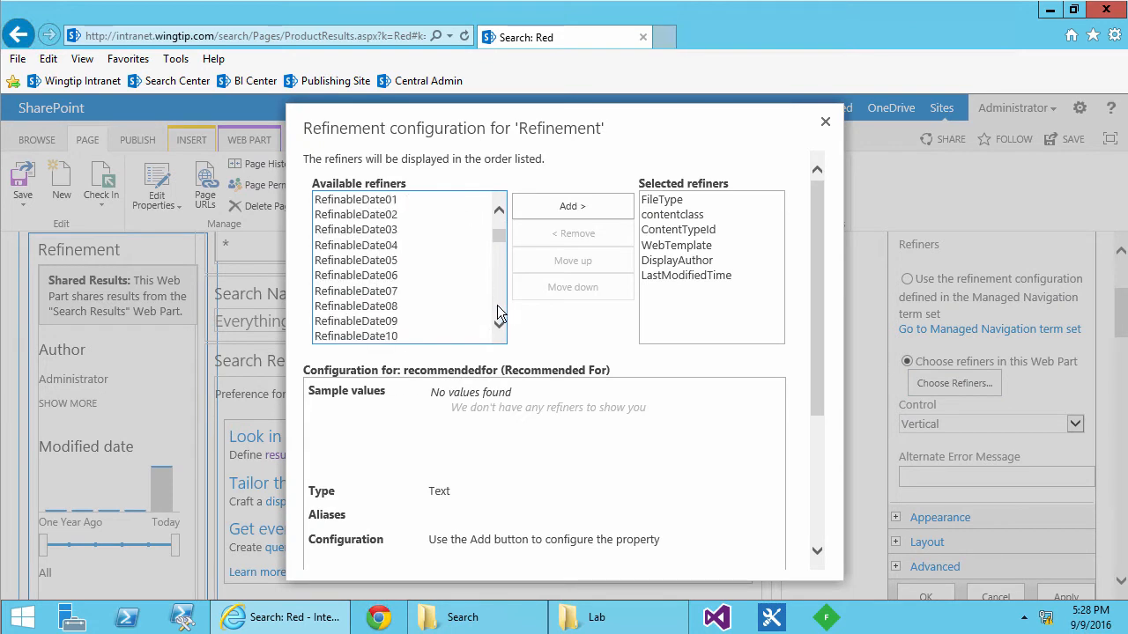
left_click(440, 255)
left_click(561, 214)
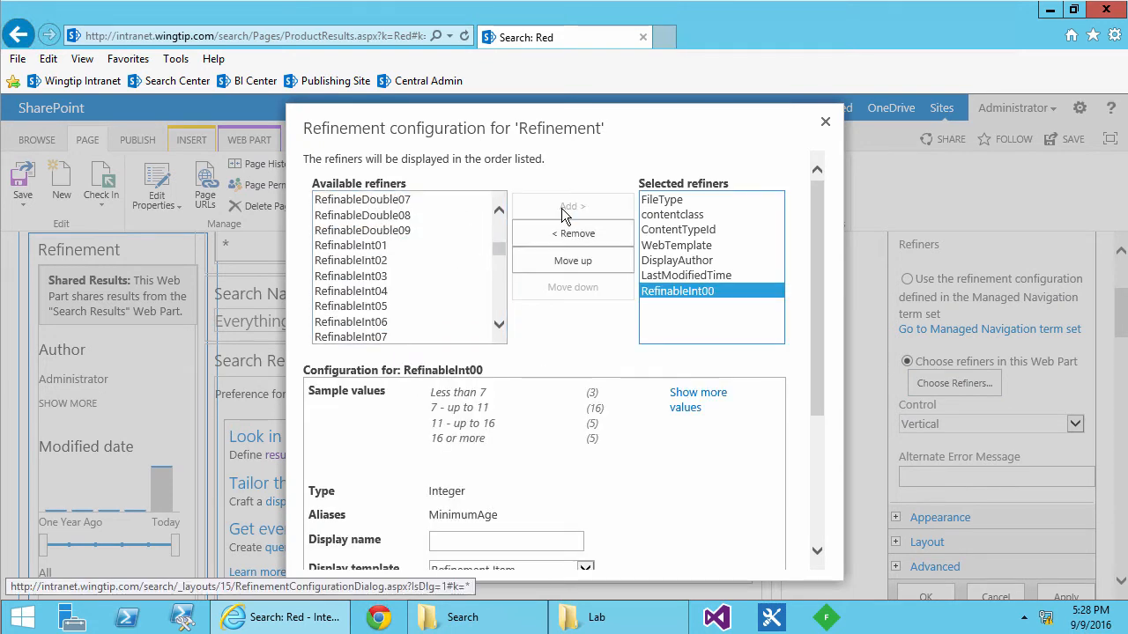
left_click(403, 248)
left_click(562, 214)
Add RefinableString00, the product color property, to the selected refiners.
scroll(500, 295, "down", 5)
left_click(499, 210)
left_click(499, 210)
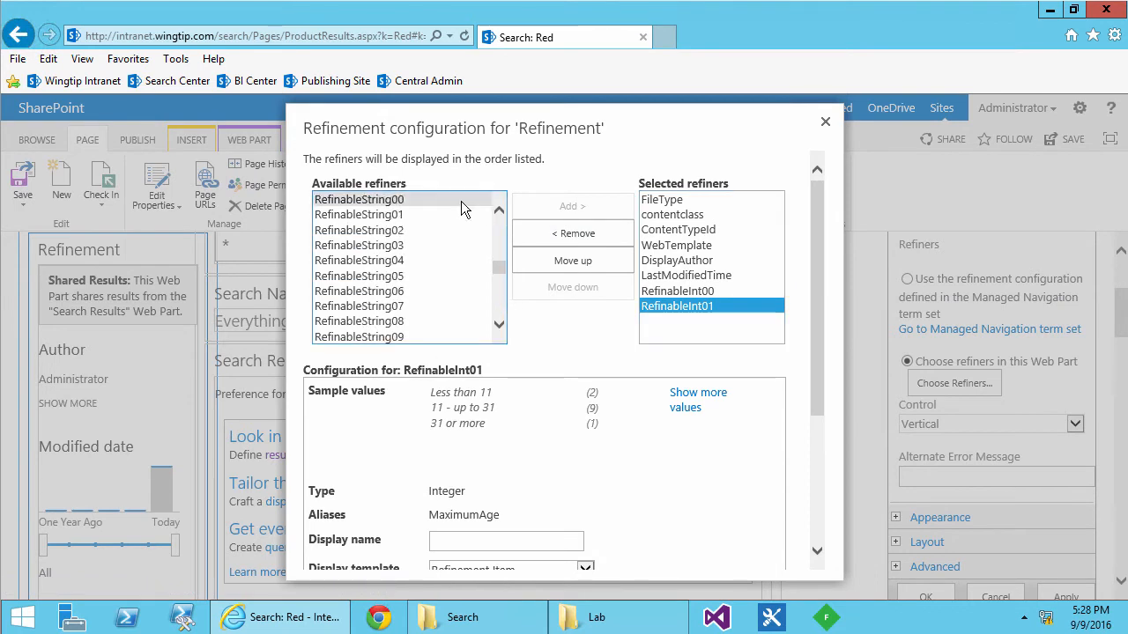
left_click(463, 201)
left_click(569, 206)
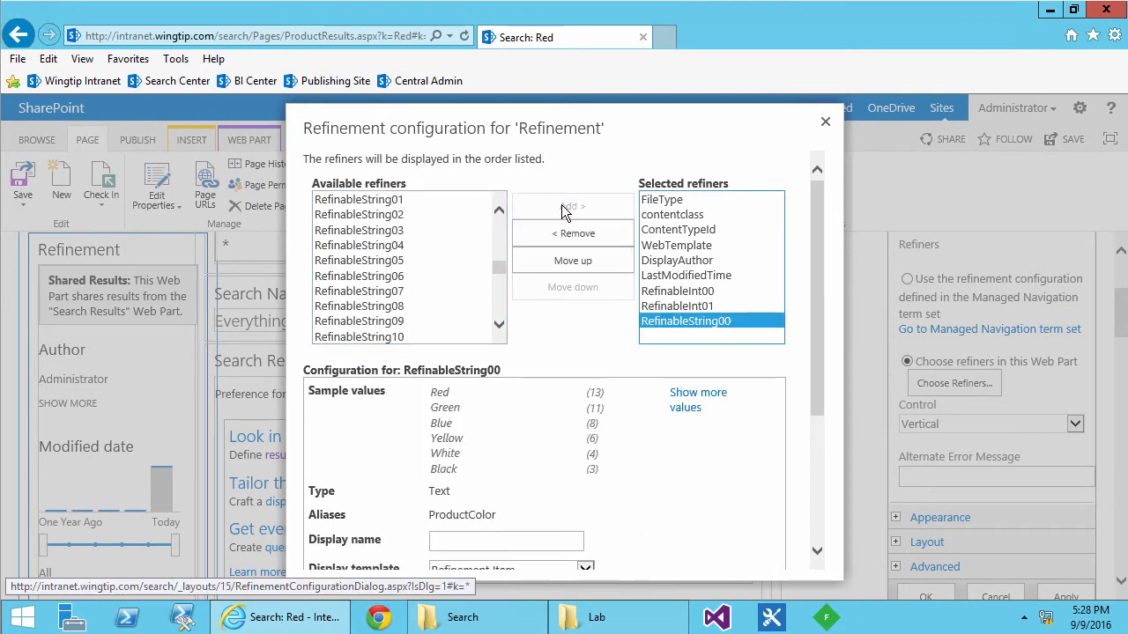
Add RefinableDecimal00, the product list price property, to the selected refiners.
left_click(501, 305)
left_click(500, 232)
left_click(500, 236)
scroll(496, 297, "down", 2)
left_click(476, 290)
left_click(557, 212)
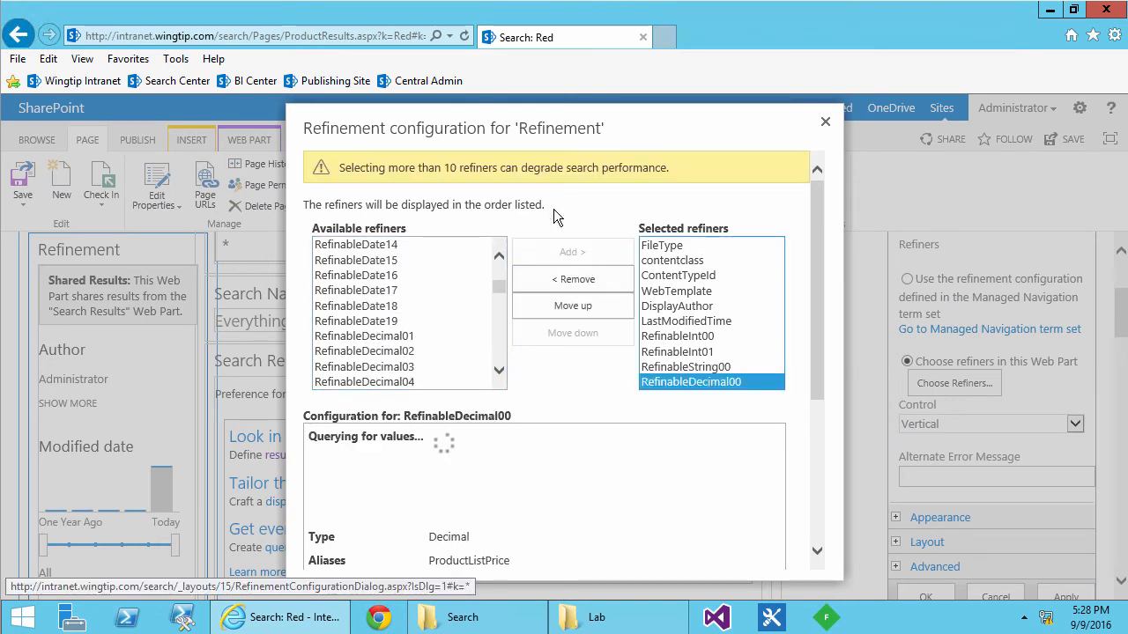
Remove FileType, contentclass, ContentTypeId, WebTemplate, DisplayAuthor and LastModifiedTime from the selected refiners.
left_click(666, 245)
left_click(572, 278)
left_click(583, 236)
left_click(583, 236)
left_click(583, 236)
left_click(583, 236)
left_click(584, 236)
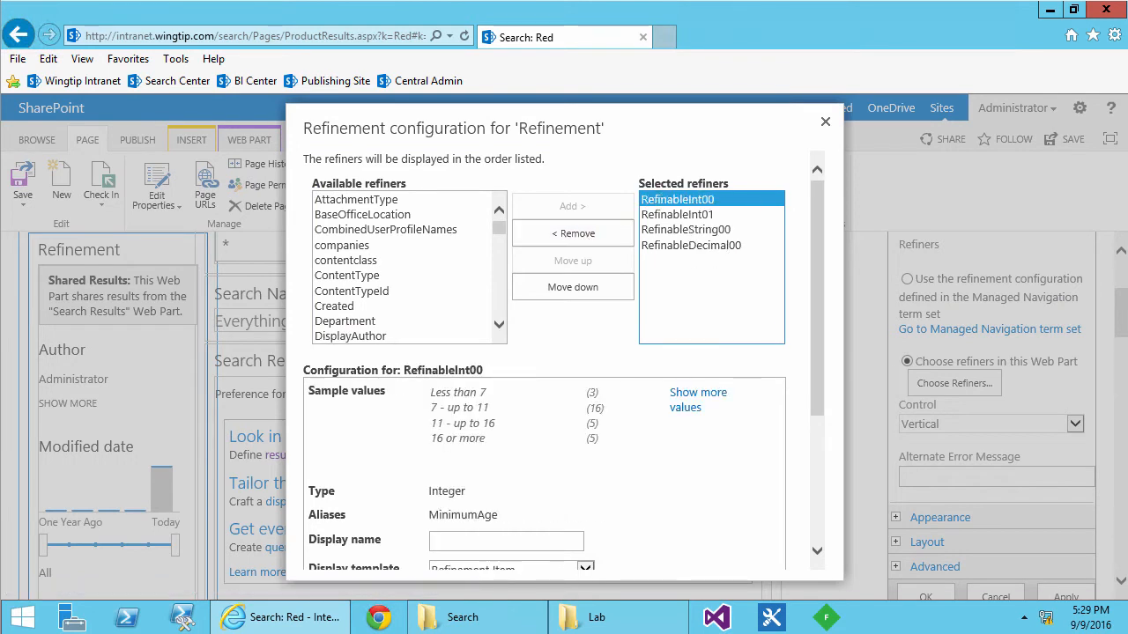
Move RefinableDecimal00 to the first position in the selected refiners.
left_click(691, 244)
left_click(582, 261)
left_click(582, 261)
left_click(581, 260)
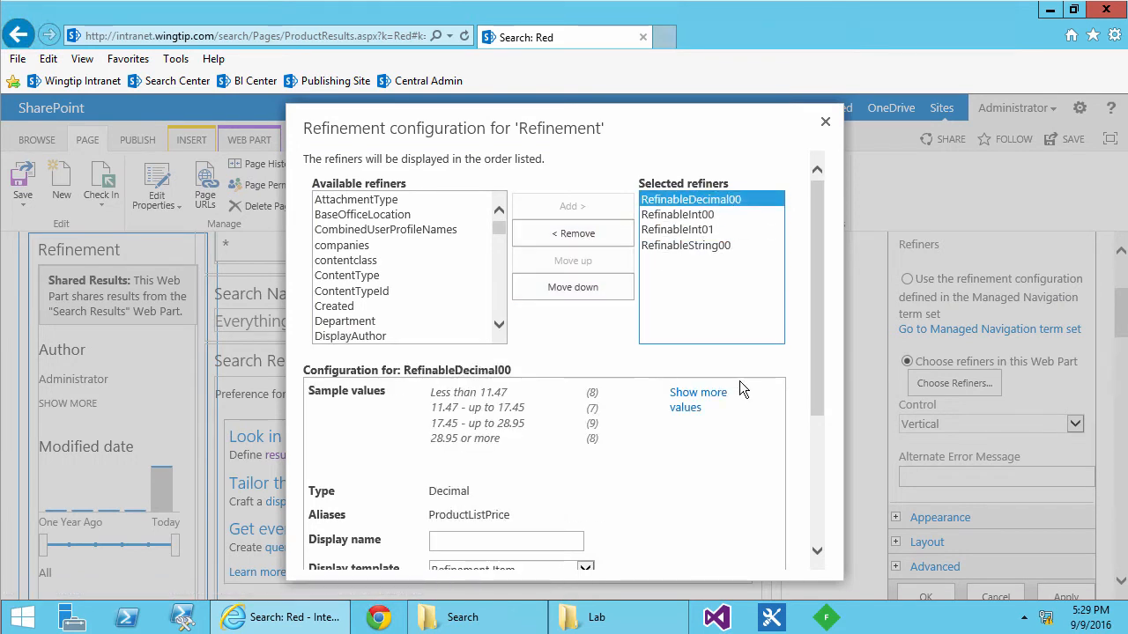
Configure RefinableDecimal00 with display name List Price, the Slider with bar graph template and custom thresholds 10;15;25;50.
scroll(530, 540, "down", 3)
left_click(475, 398)
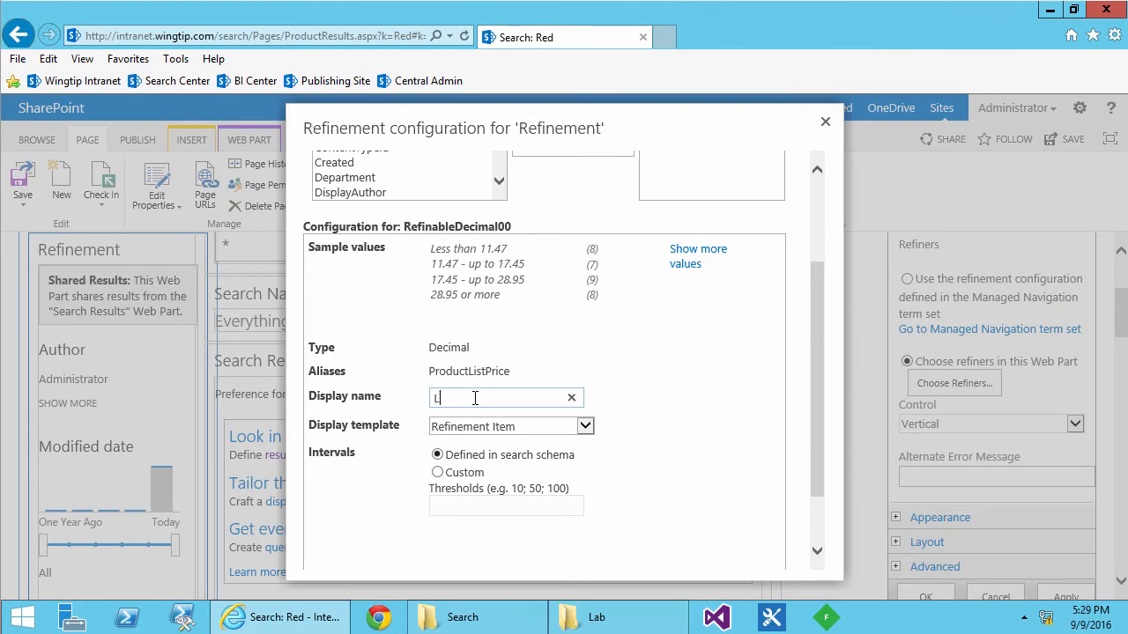
left_click(528, 429)
left_click(494, 451)
left_click(437, 473)
left_click(445, 509)
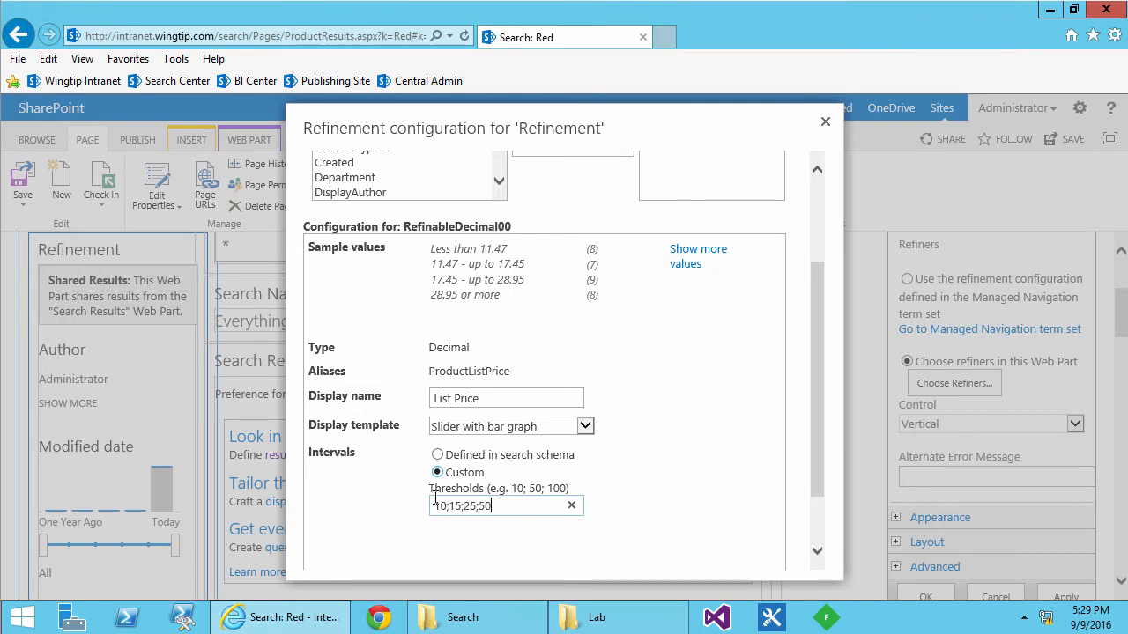
Configure RefinableInt00 with display name Minimum Age, the Slider with bar graph template and custom thresholds 5;10;15;25.
left_click_drag(816, 291, 814, 219)
left_click(696, 193)
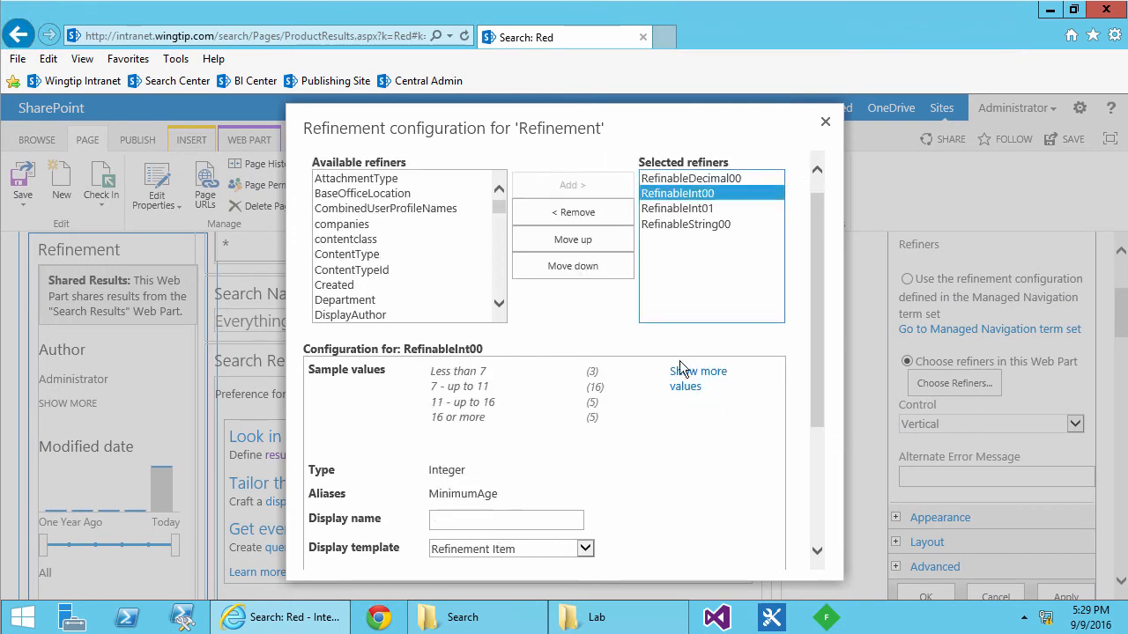
left_click(588, 551)
left_click(502, 568)
left_click(471, 522)
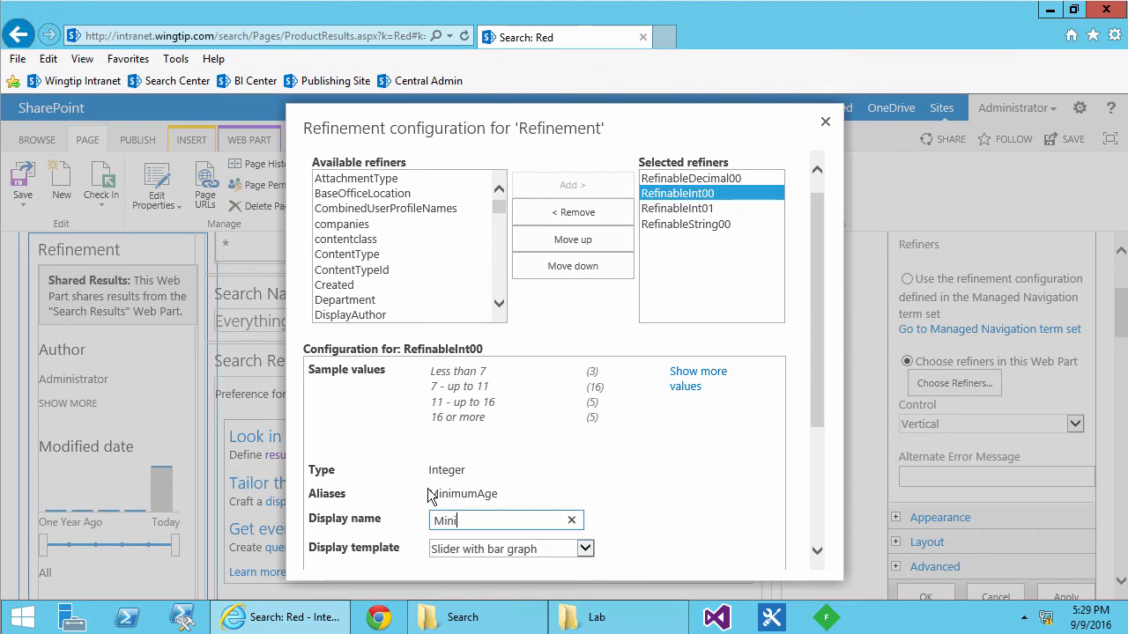
left_click(818, 472)
left_click(438, 422)
left_click(448, 453)
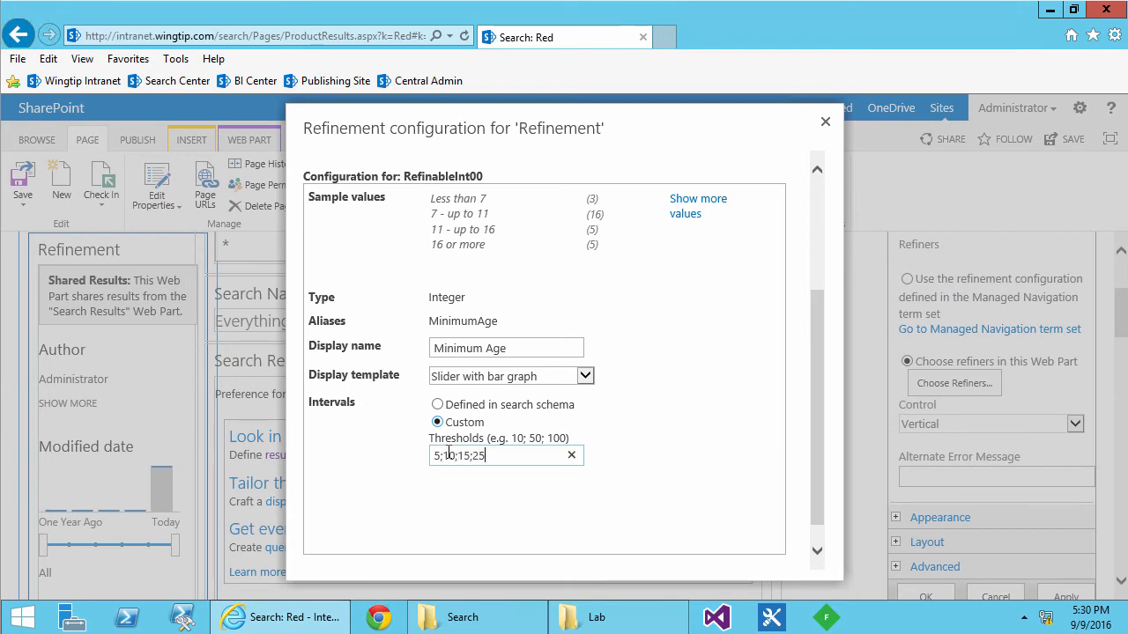
Configure RefinableInt01 with display name Maximum Age, the Slider with bar graph template and the thresholds 5;10;15;25 copied from RefinableInt00.
key("ctrl+a")
key("ctrl+c")
scroll(812, 274, "up", 5)
left_click(677, 228)
left_click(523, 538)
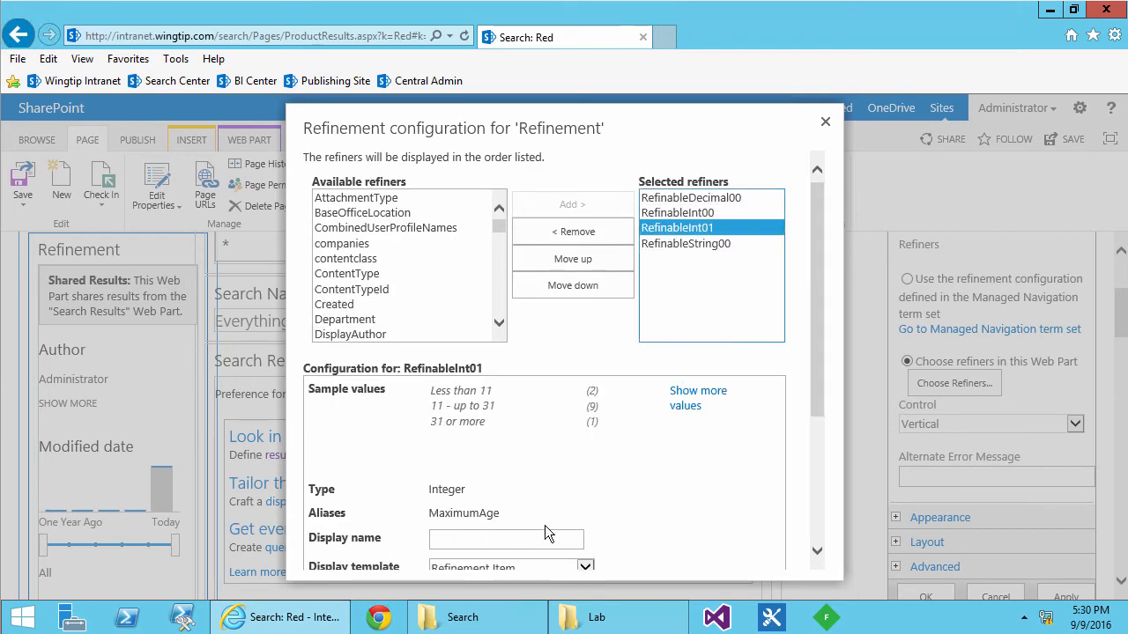
type("Maximum Age")
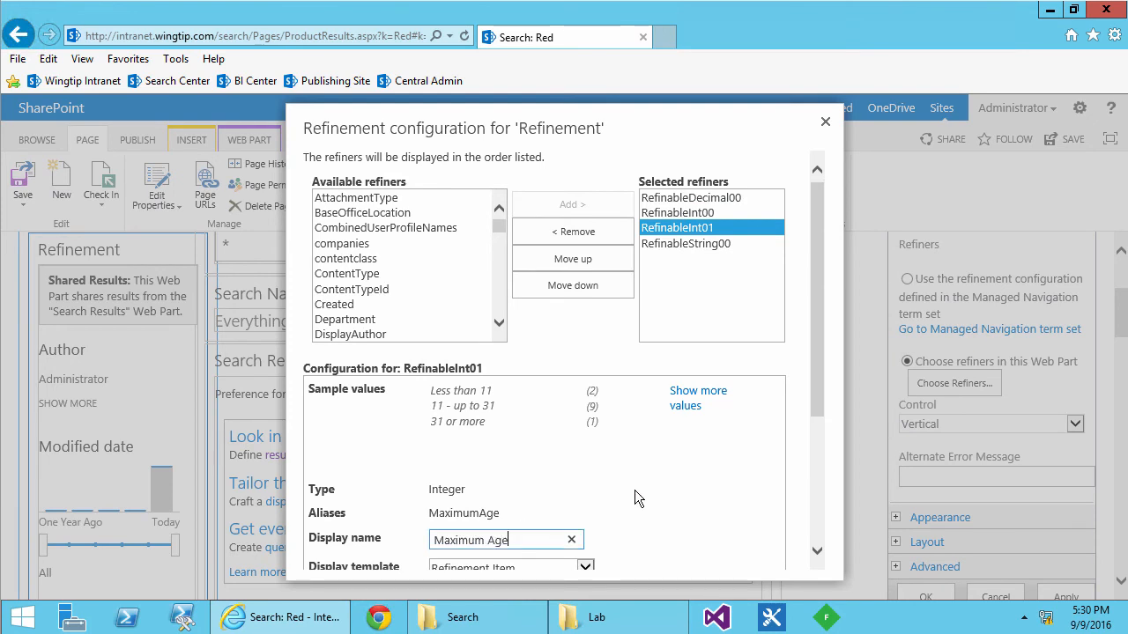
scroll(529, 511, "down", 2)
left_click(510, 472)
left_click(475, 494)
left_click(438, 519)
key("ctrl+v")
Give RefinableString00 the display name Color and keep the Refinement Item display template.
scroll(824, 337, "up", 2)
left_click(686, 185)
left_click(538, 482)
left_click(528, 511)
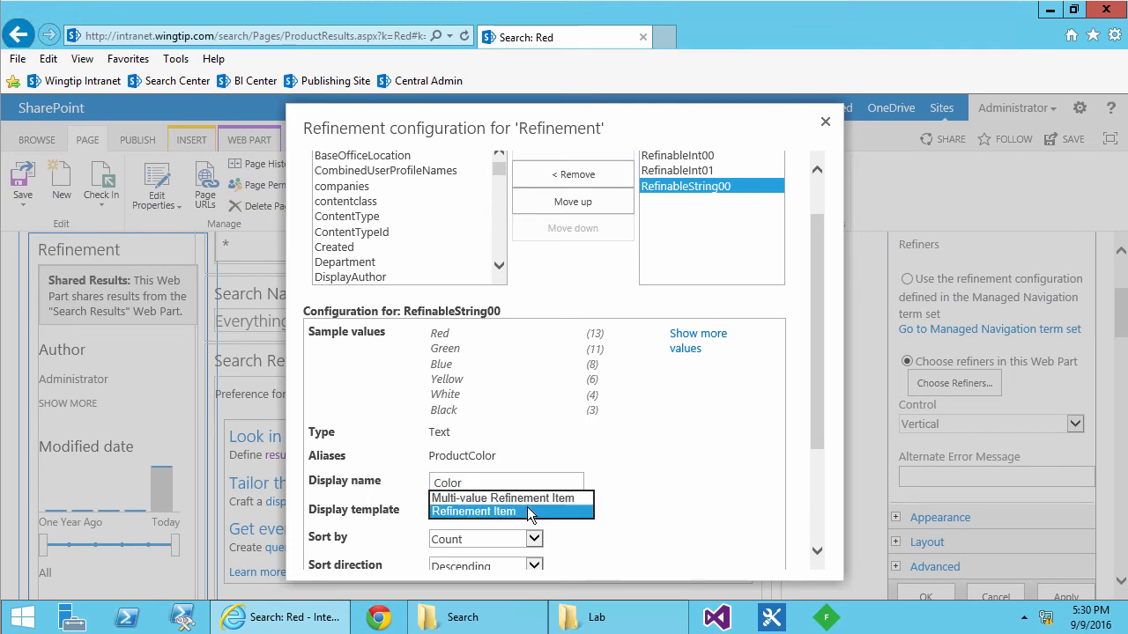
left_click(531, 514)
scroll(819, 435, "down", 3)
scroll(793, 449, "down", 1)
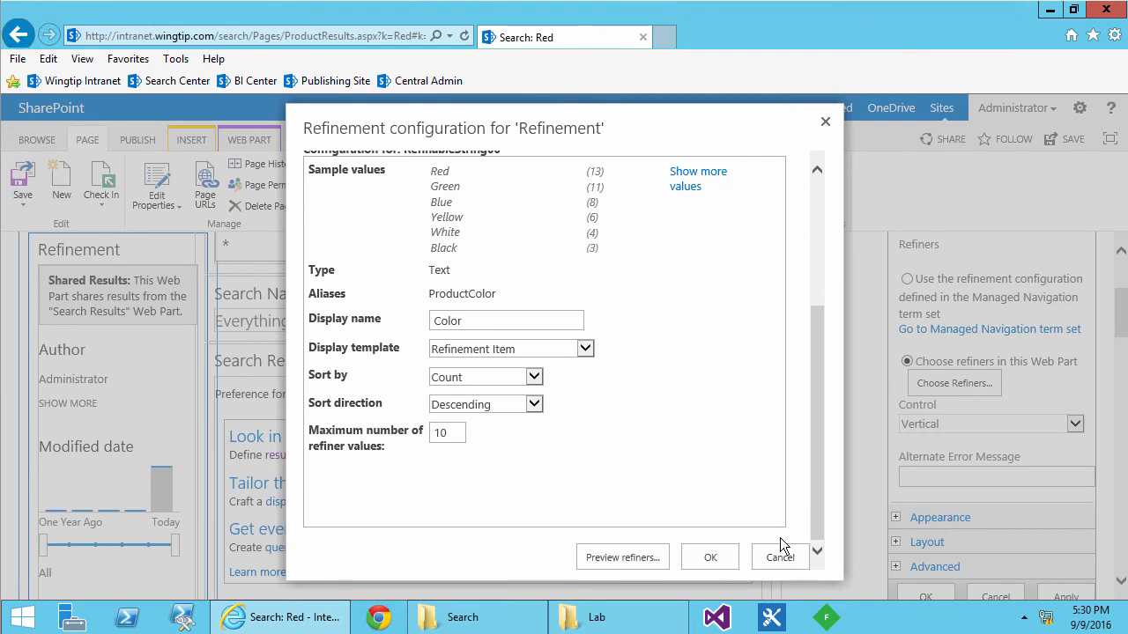
Accept the refiner configuration and web part properties, and check in the product results page.
left_click(712, 558)
left_click(925, 597)
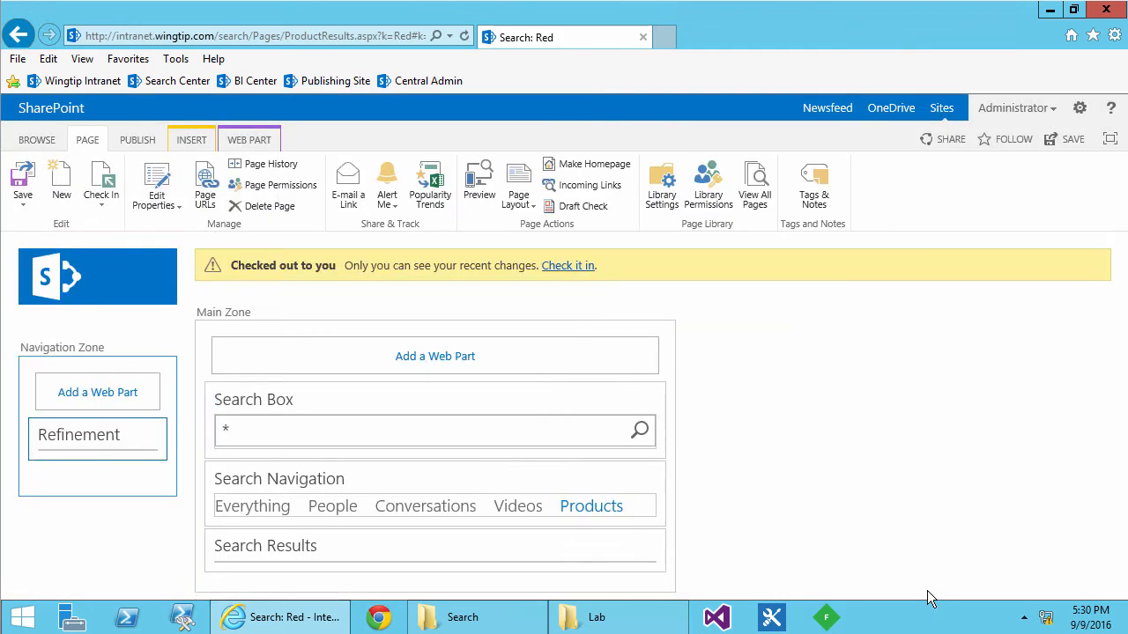
left_click(590, 270)
left_click(633, 432)
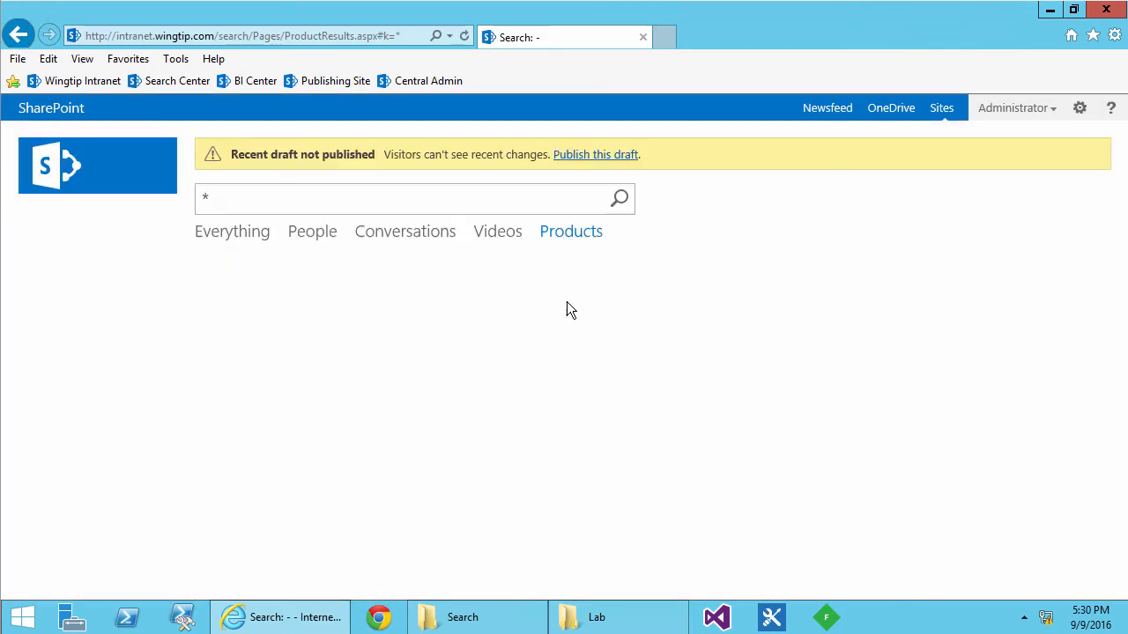
Publish the product results page draft and filter its results with the List Price, Minimum Age and Color refiners.
left_click(579, 160)
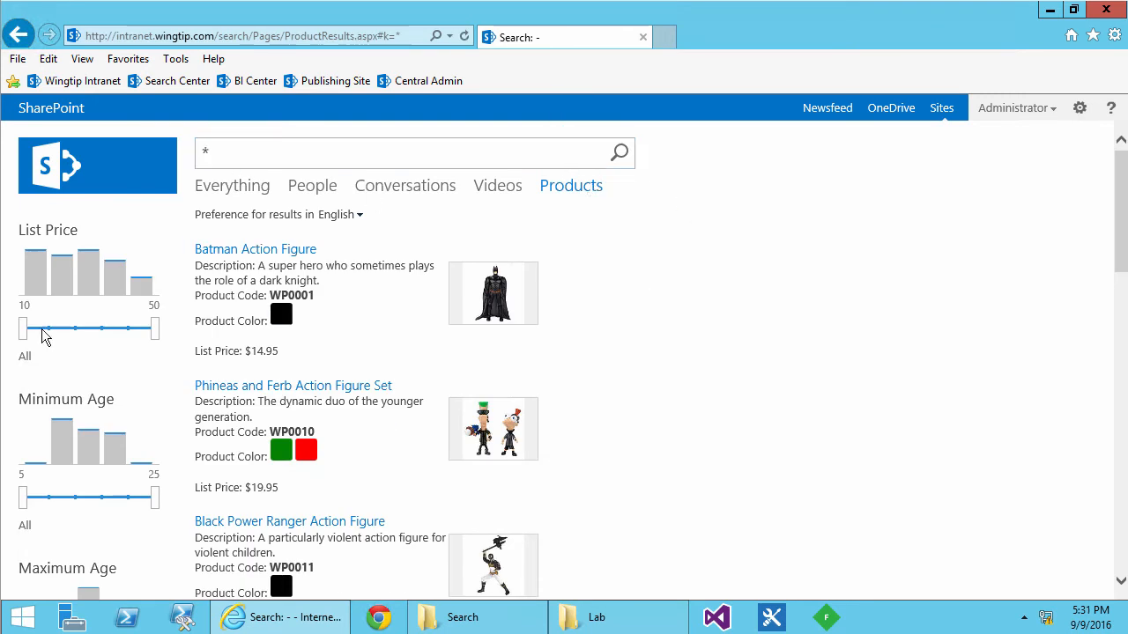
left_click_drag(24, 328, 48, 327)
left_click_drag(24, 498, 75, 498)
scroll(97, 502, "down", 3)
left_click(32, 443)
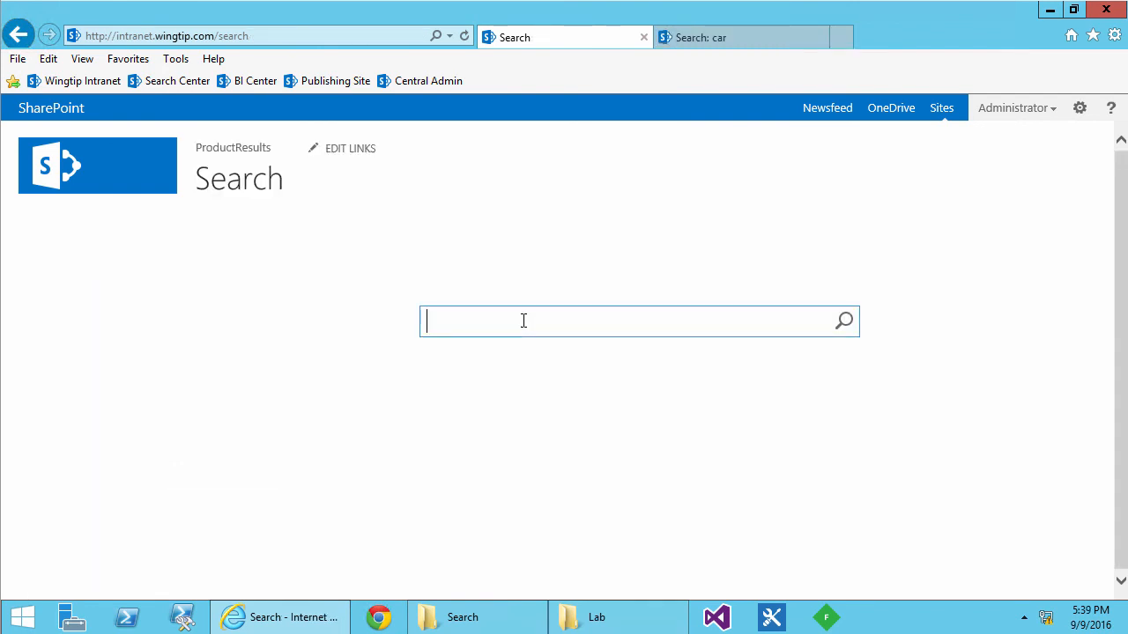
Search everything for "red toy" and compare it with a Products search for just "red".
type("red toy")
key("Return")
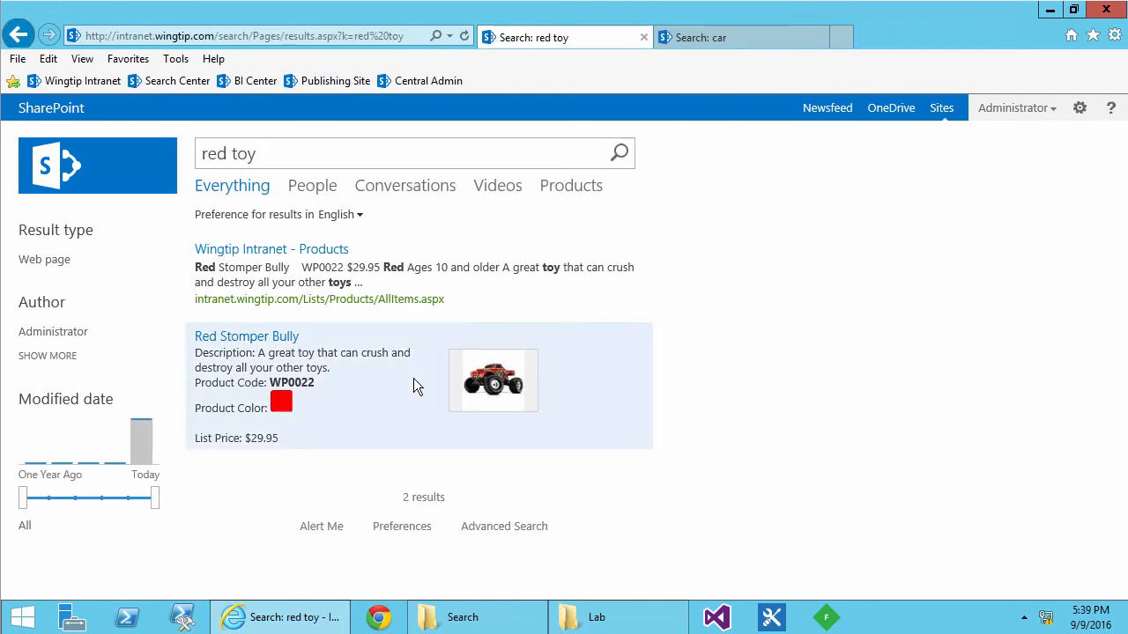
left_click(564, 188)
left_click(403, 161)
key("BackSpace")
key("BackSpace")
key("BackSpace")
key("BackSpace")
key("Return")
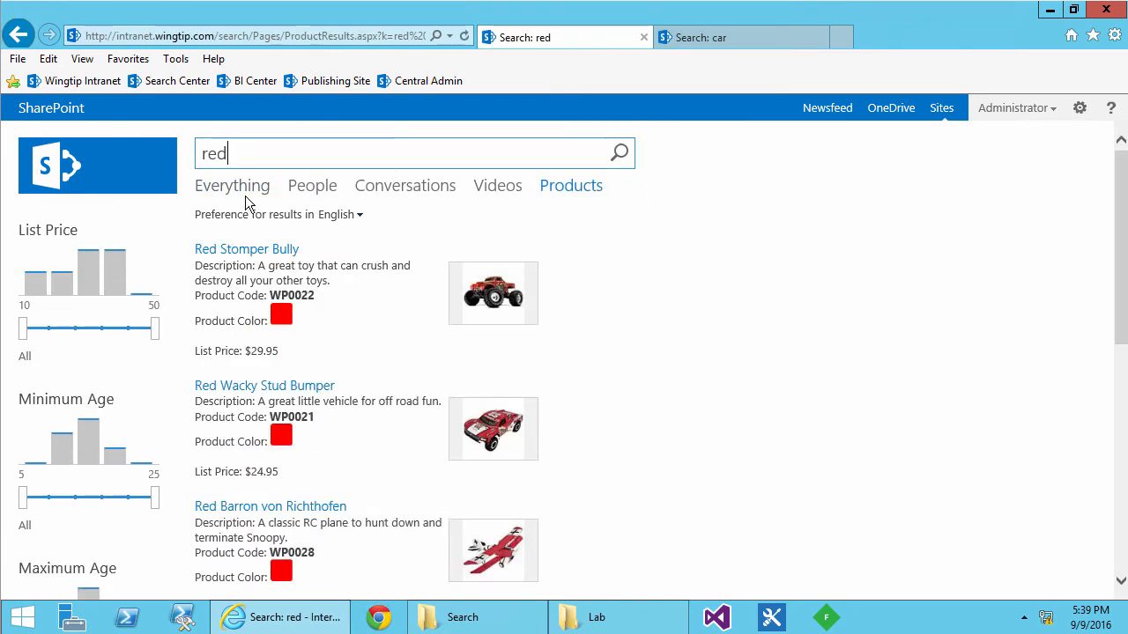
Open the search site's query rules for the Local SharePoint Results source and start a new query rule.
left_click(1079, 108)
left_click(1025, 354)
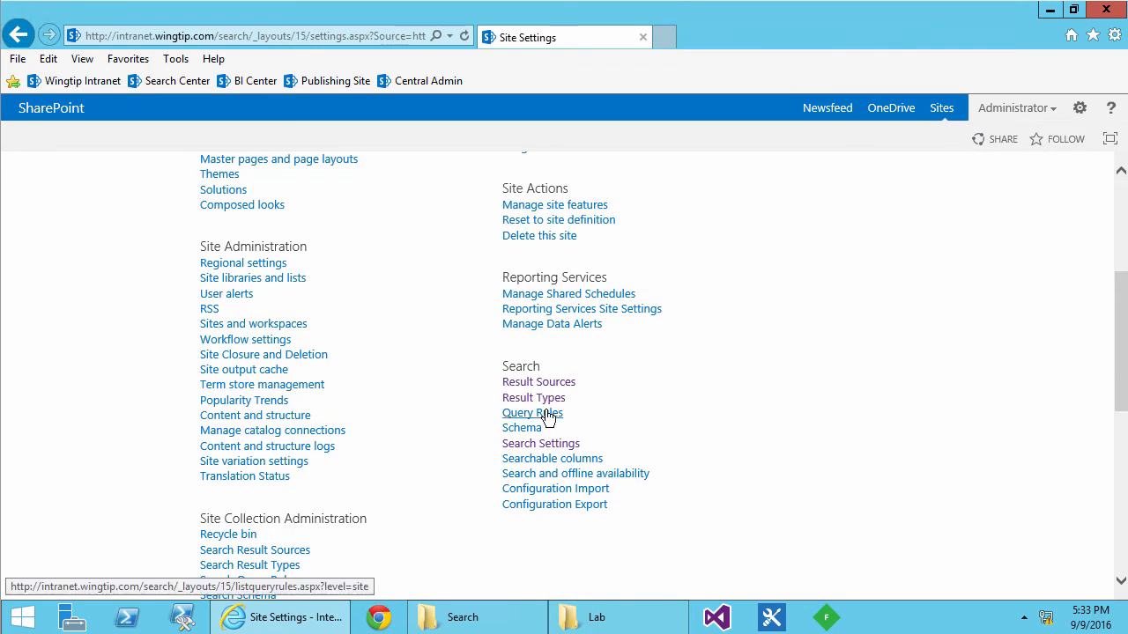
left_click(519, 416)
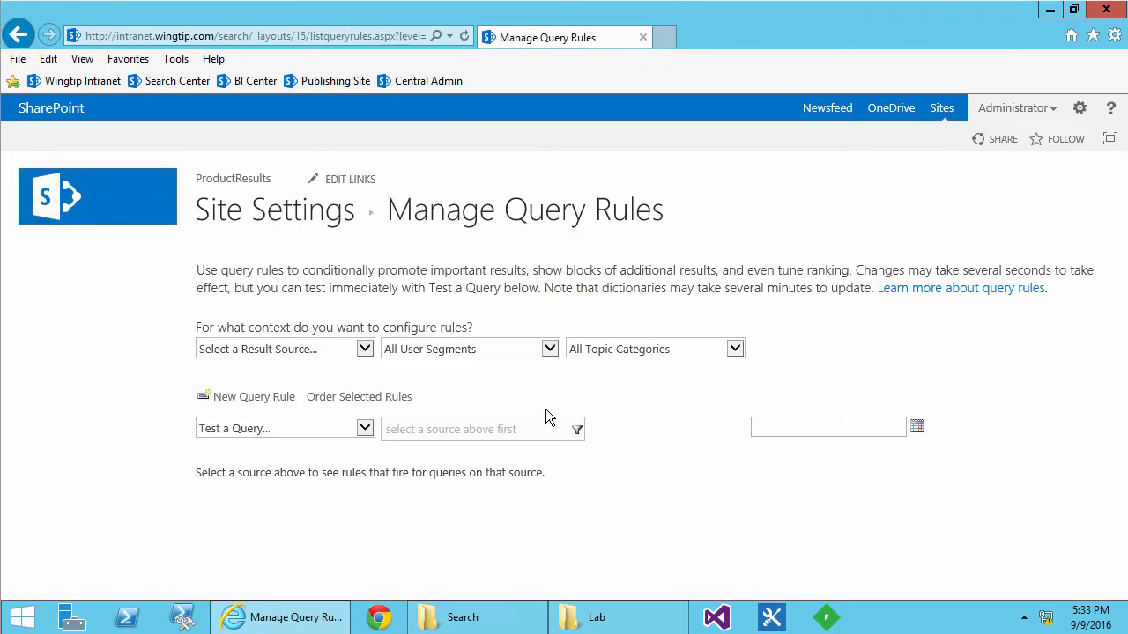
left_click(301, 344)
left_click(300, 462)
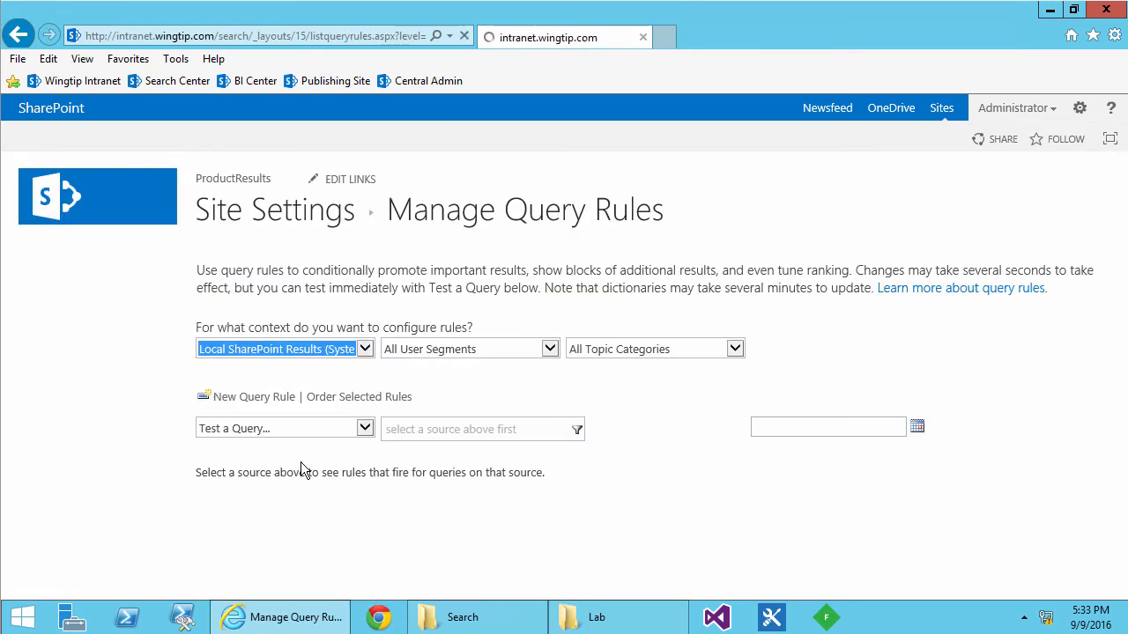
left_click(262, 398)
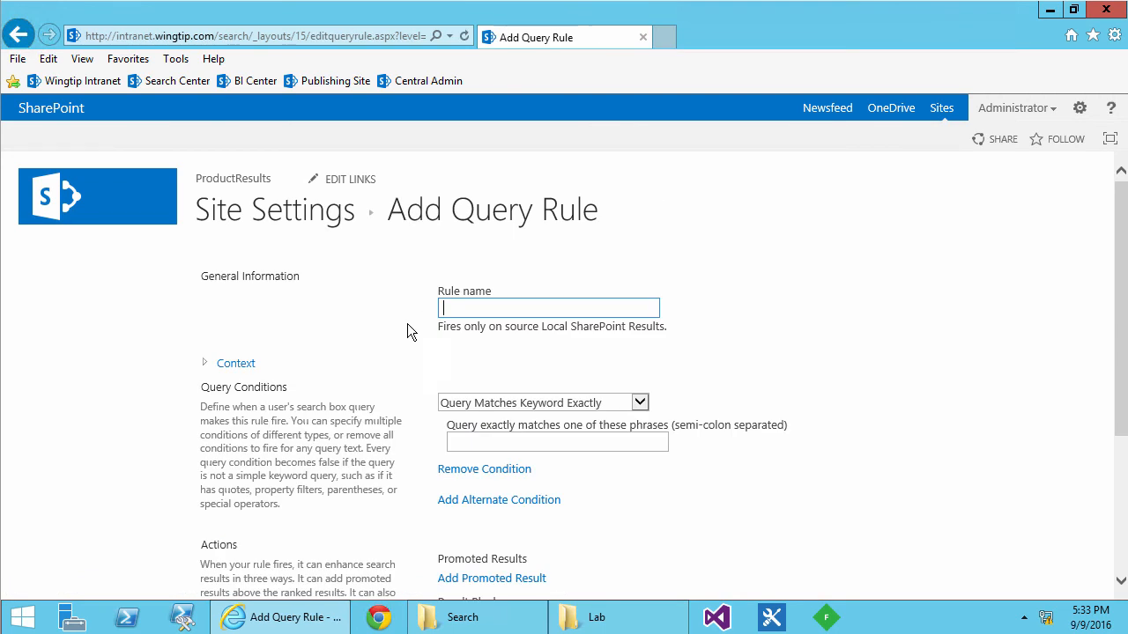
Name the rule Toy Intent and set its condition to Query Contains Action Term with the phrases toy;product.
type("Toy Intent")
left_click(544, 404)
left_click(543, 414)
left_click(500, 479)
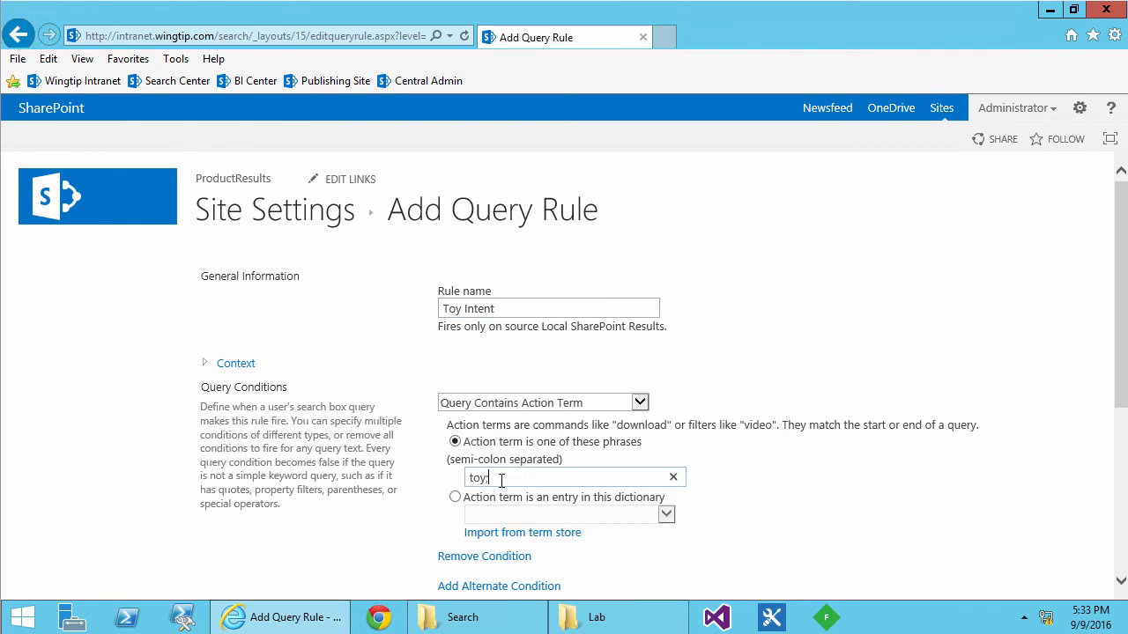
left_click(756, 460)
scroll(755, 460, "down", 5)
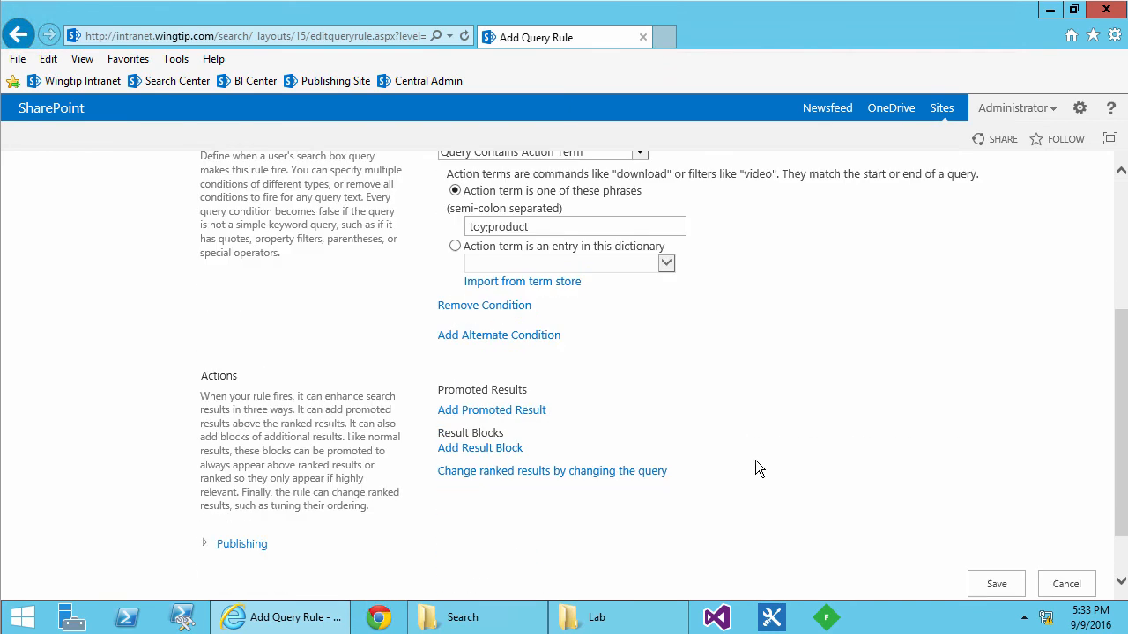
Add a result block titled Ptoduct Results for "{subjectTerms}" and set its query to the Products result source.
left_click(507, 451)
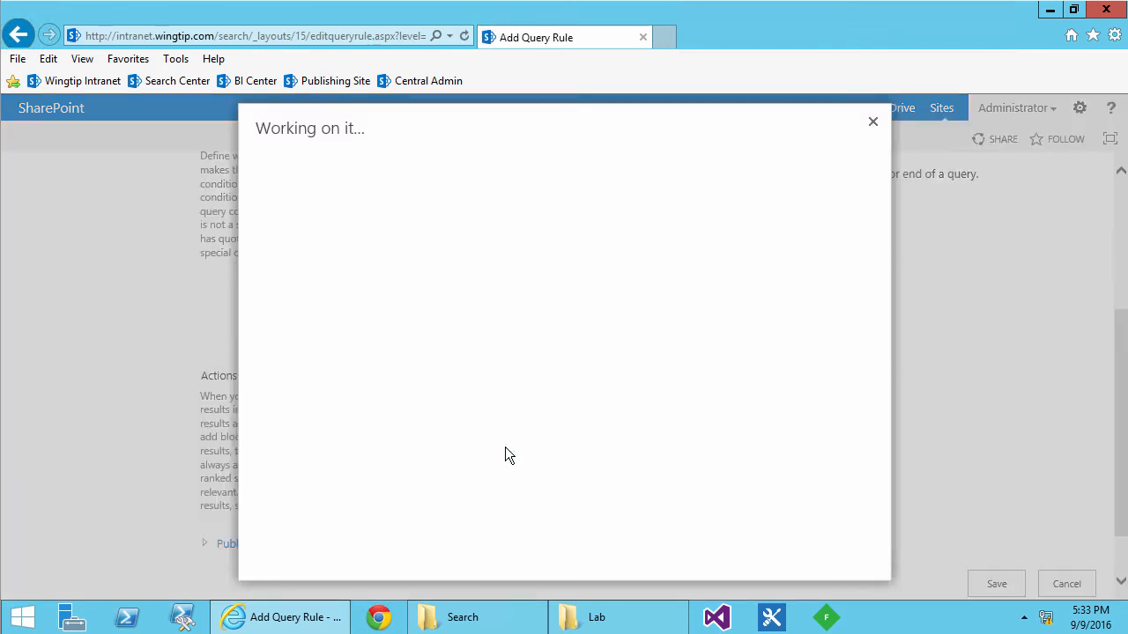
type("Ptoduct")
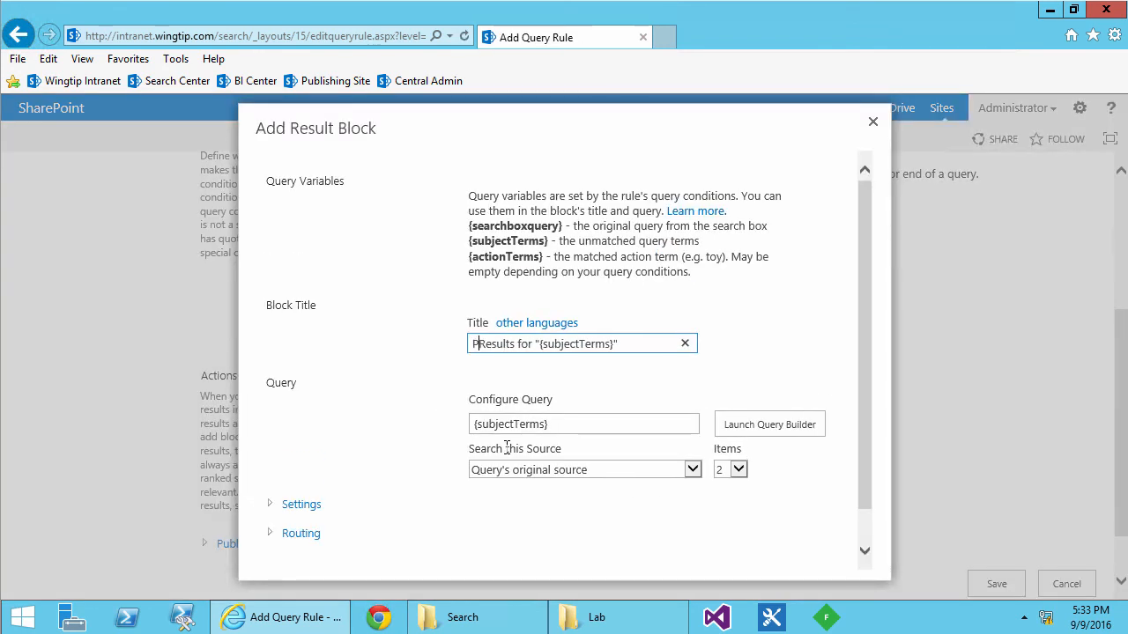
left_click(719, 426)
left_click(489, 201)
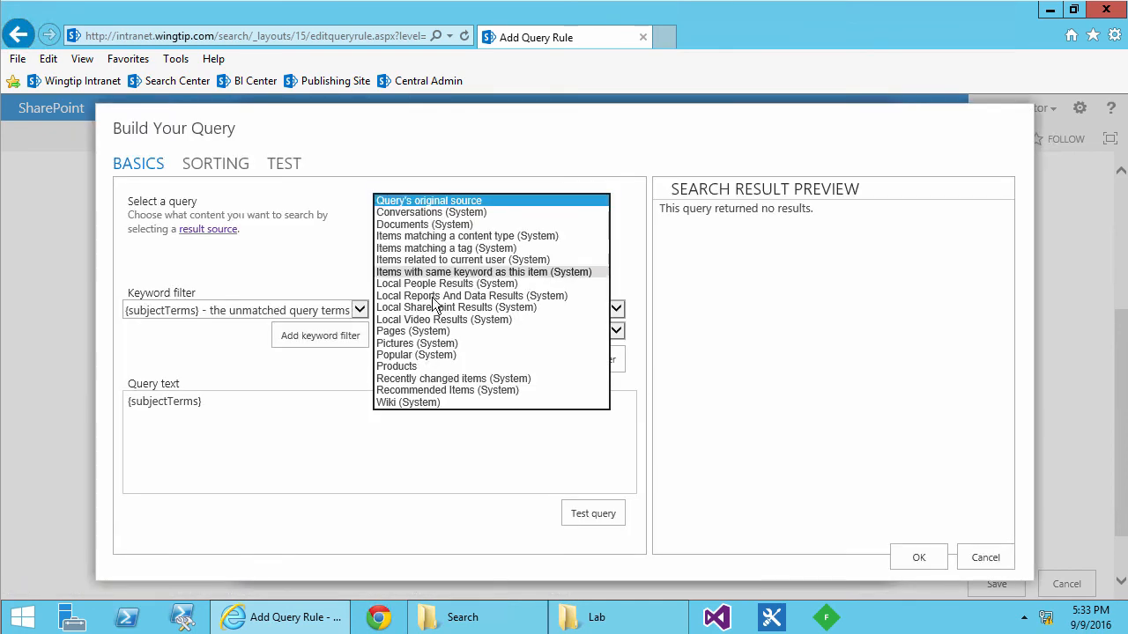
left_click(435, 366)
Test the block's query with {subjectTerms} set to car and accept the query.
left_click(593, 512)
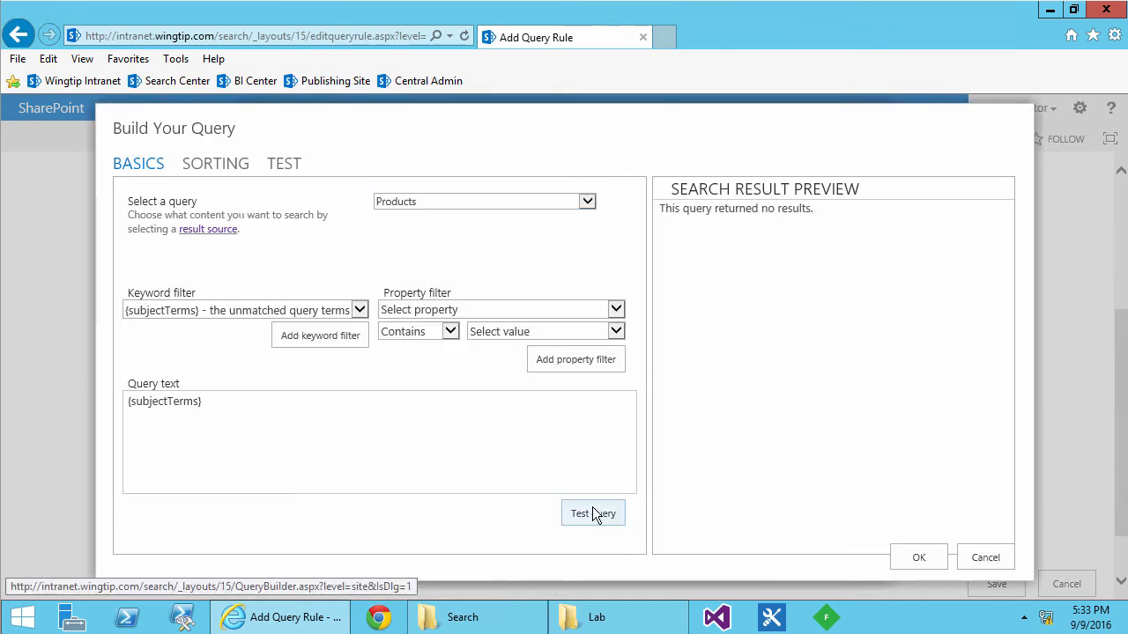
left_click(287, 165)
left_click(608, 194)
left_click(355, 337)
type("car")
left_click(594, 481)
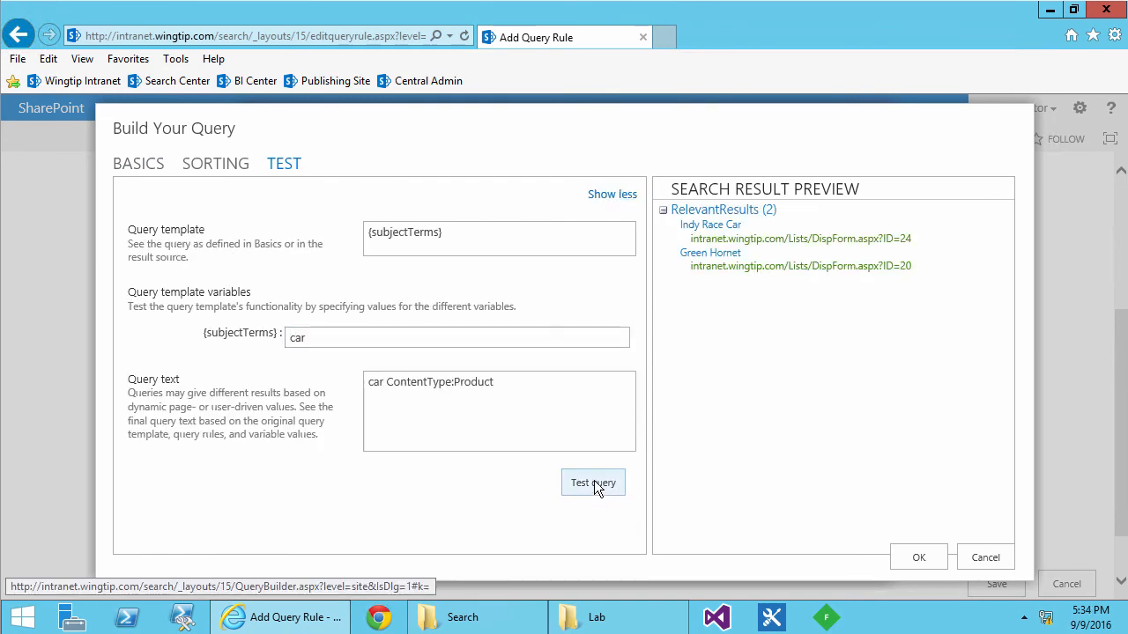
left_click(916, 558)
left_click(289, 504)
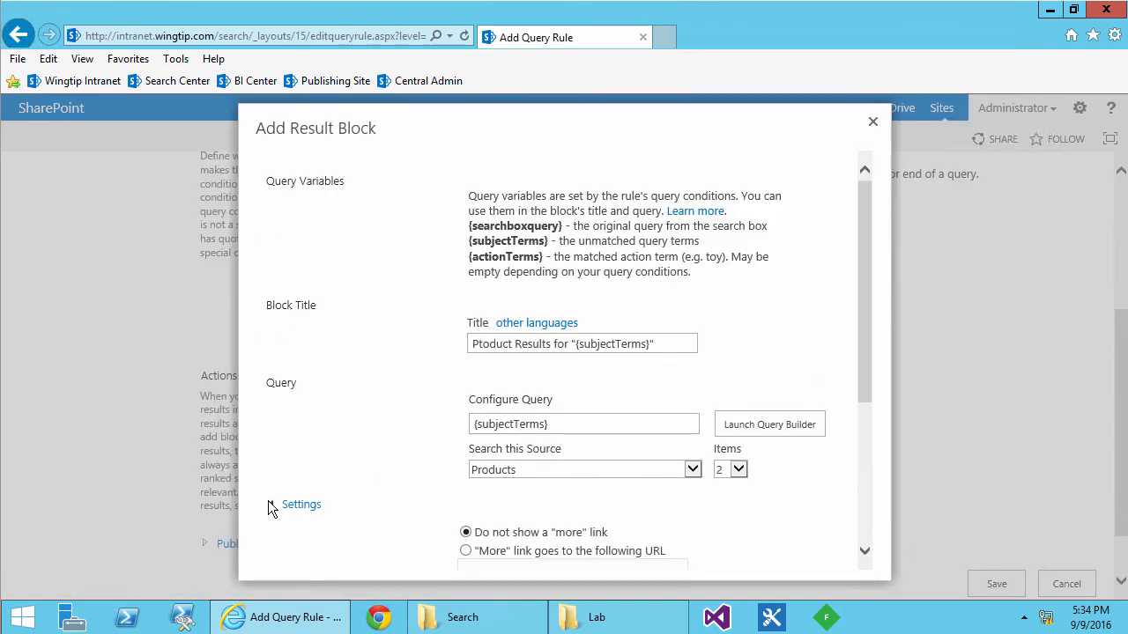
scroll(354, 467, "down", 3)
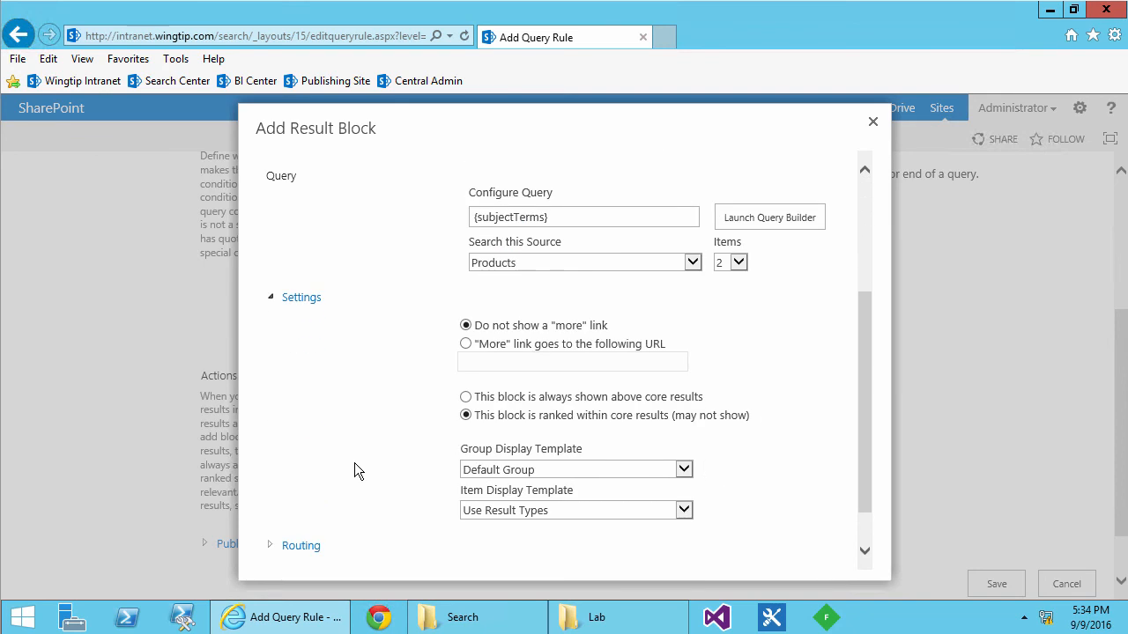
left_click(466, 343)
type("http://intranet.wingtip.com/search/Pages/ProductResults.aspx?k=car")
key("BackSpace")
key("BackSpace")
key("BackSpace")
left_click_drag(559, 224, 438, 235)
key("ctrl+c")
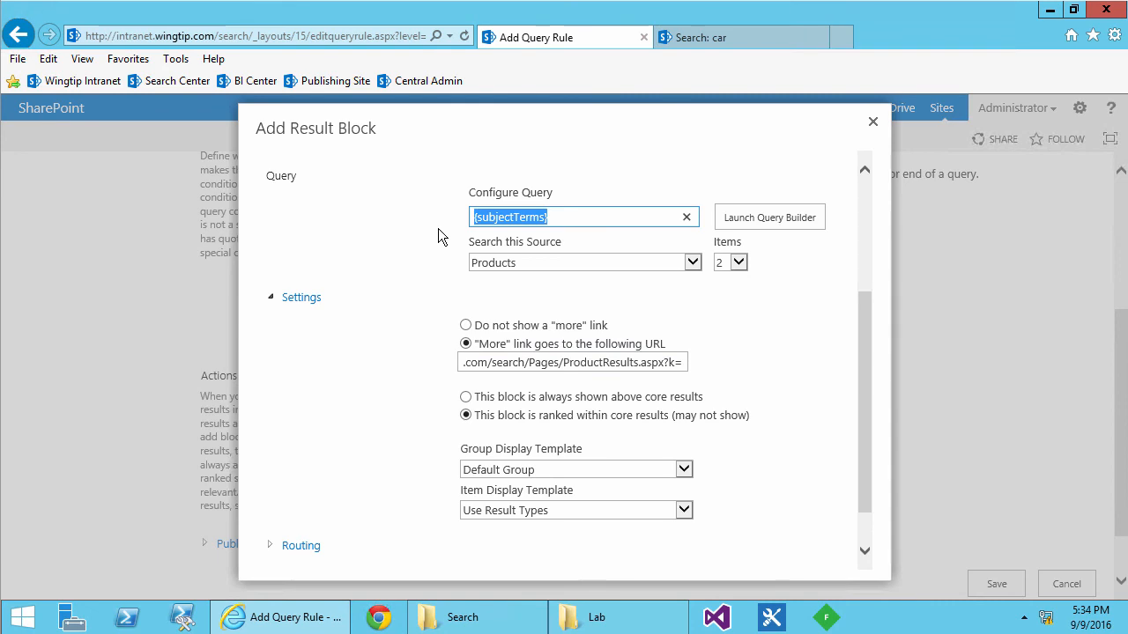
left_click(686, 355)
key("ctrl+v")
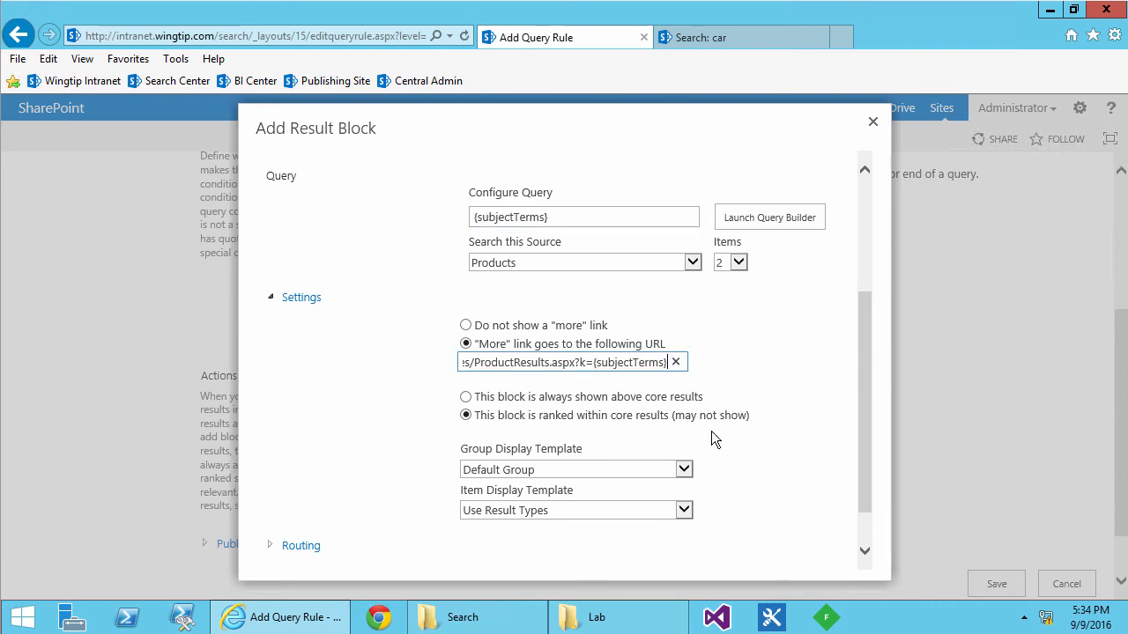
Set the block to always show above core results, accept it and save the Toy Intent query rule.
left_click(465, 397)
scroll(867, 431, "down", 2)
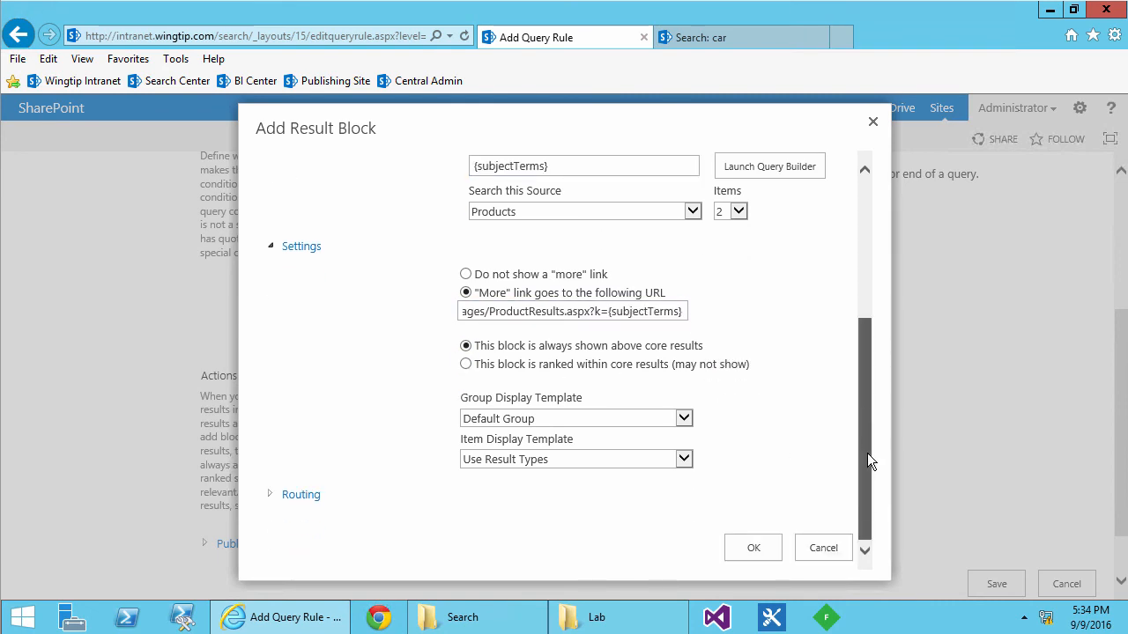
left_click(749, 548)
scroll(622, 408, "down", 3)
left_click(994, 516)
Search the site for "red toy" and review the full product results through the result block's more link.
left_click(89, 203)
type("red toy")
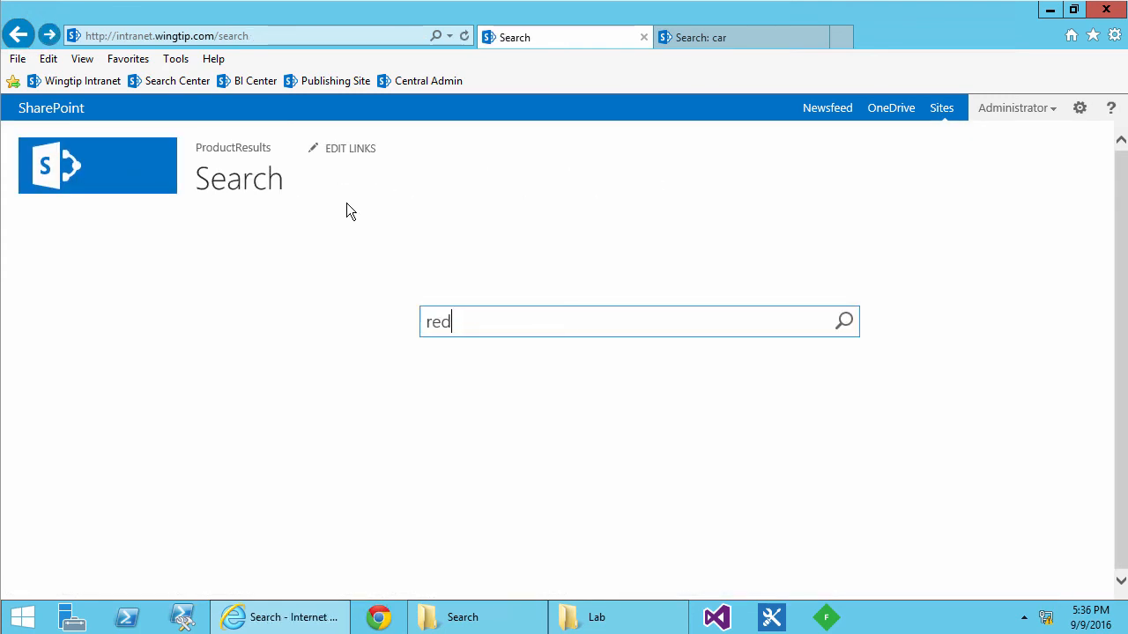
key("Return")
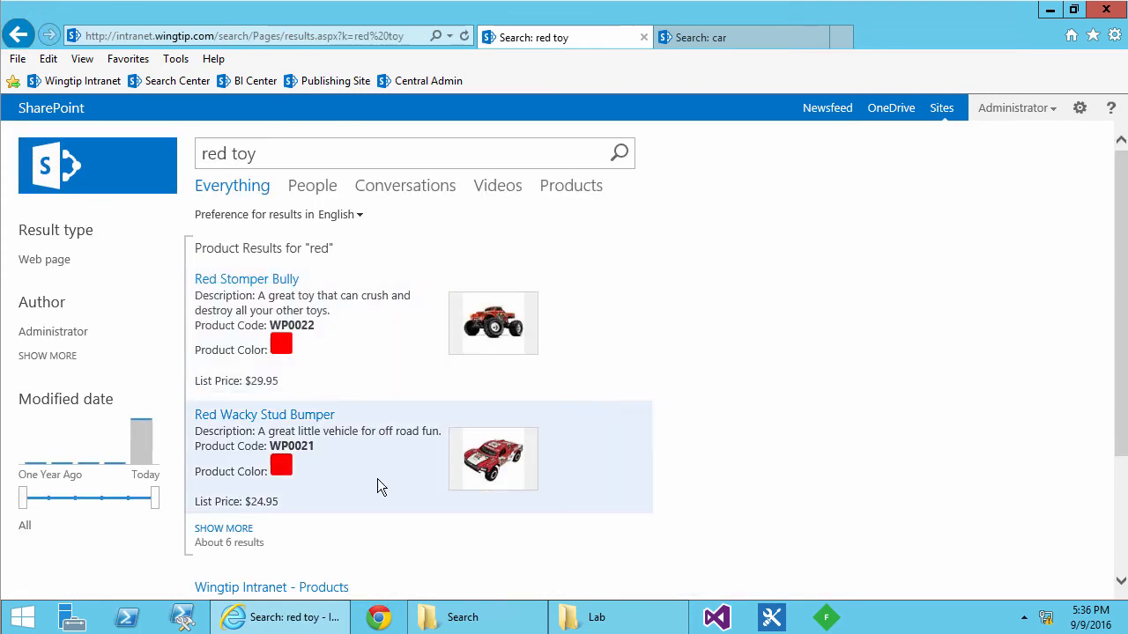
left_click(226, 531)
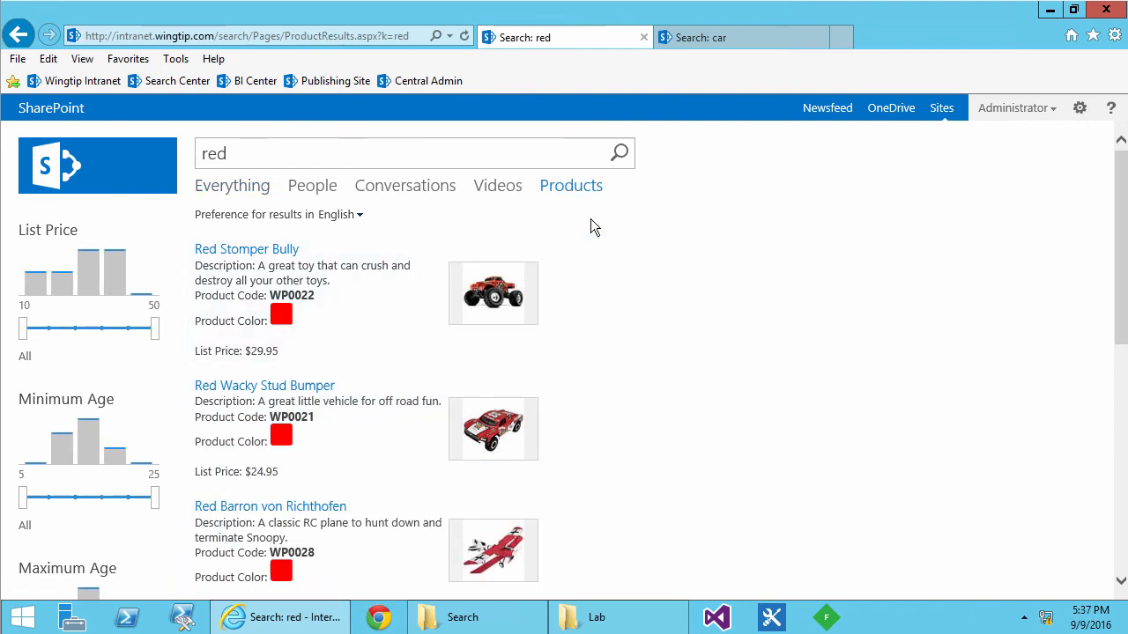
scroll(631, 316, "down", 5)
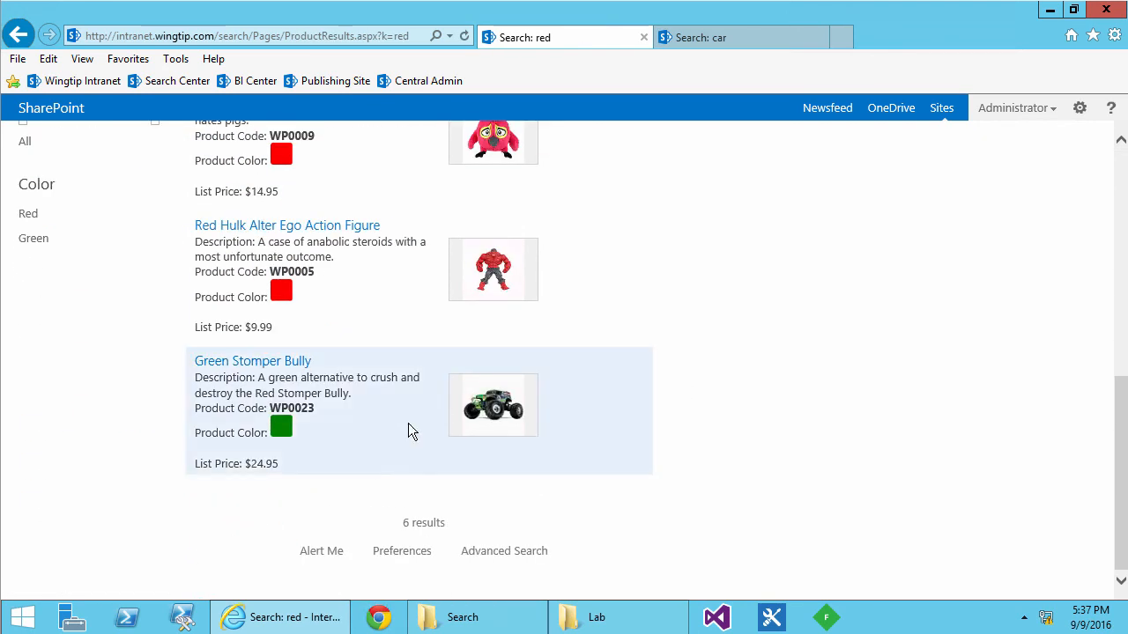
scroll(391, 467, "up", 5)
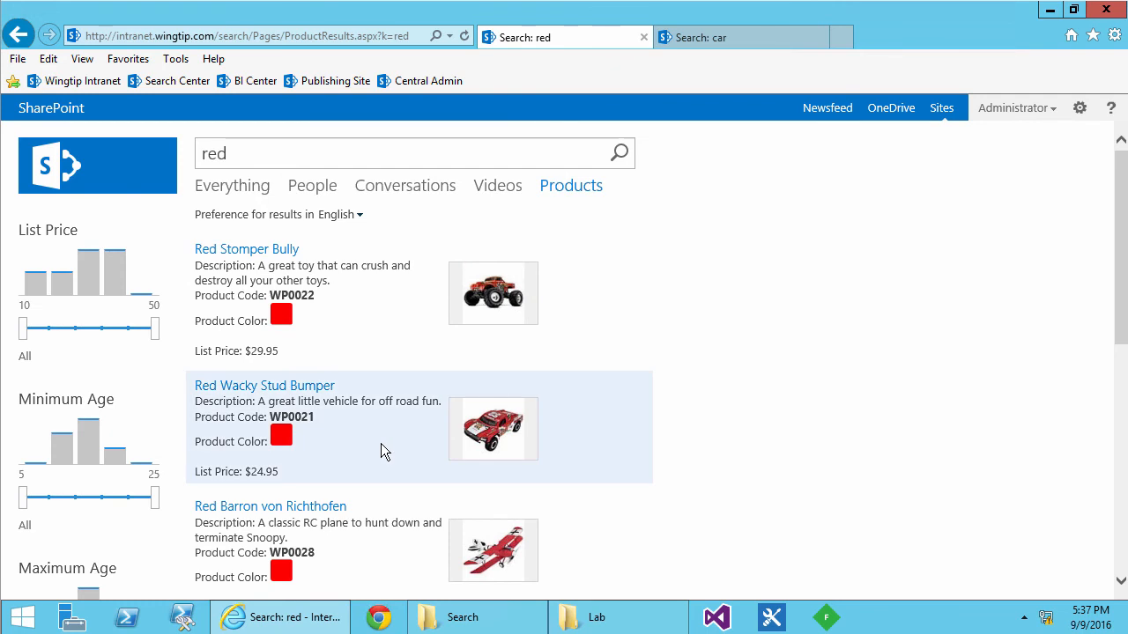